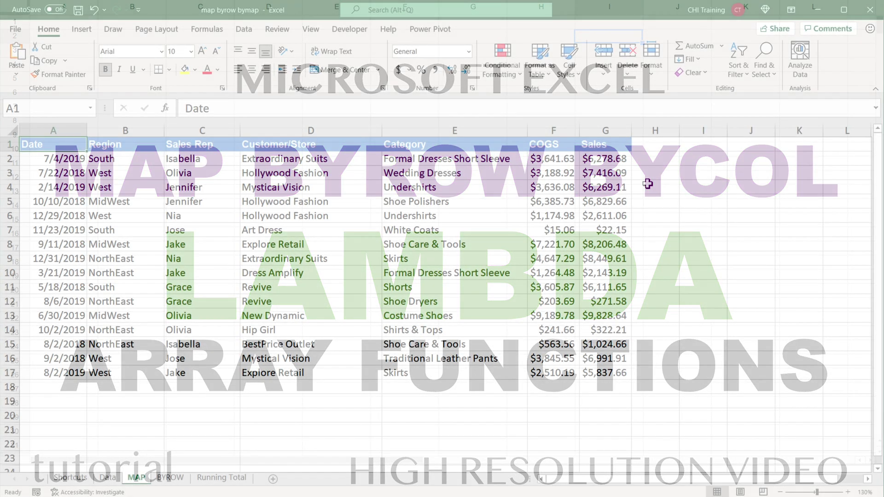
click(653, 158)
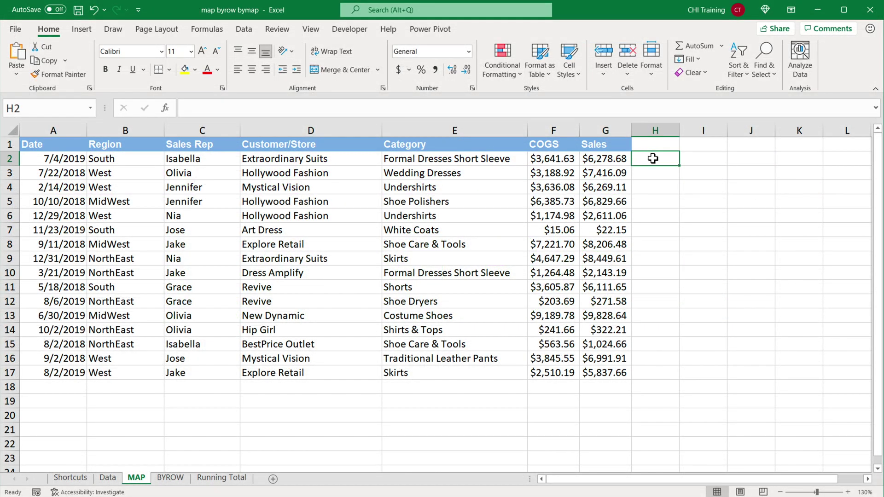
text(=MAP)
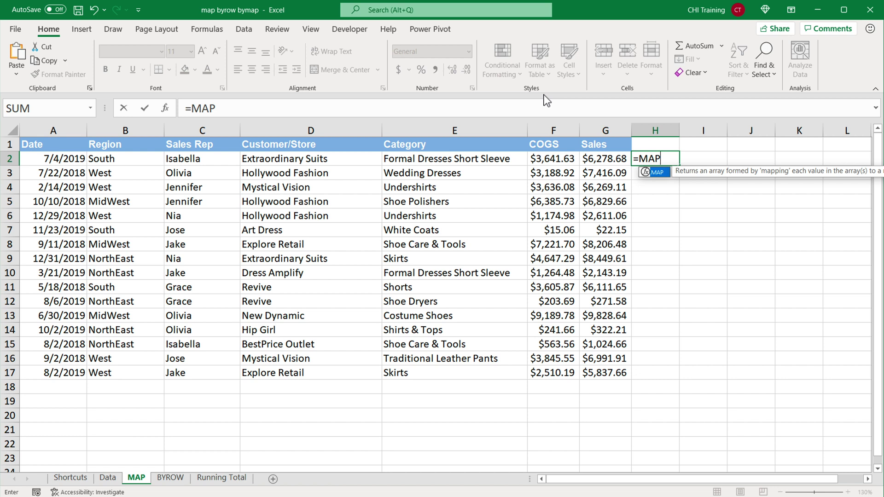
double_click(665, 175)
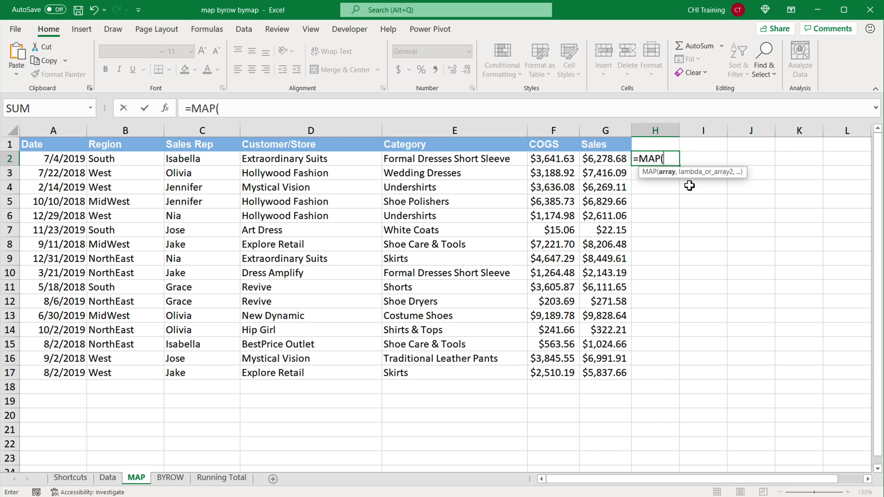
key(Escape)
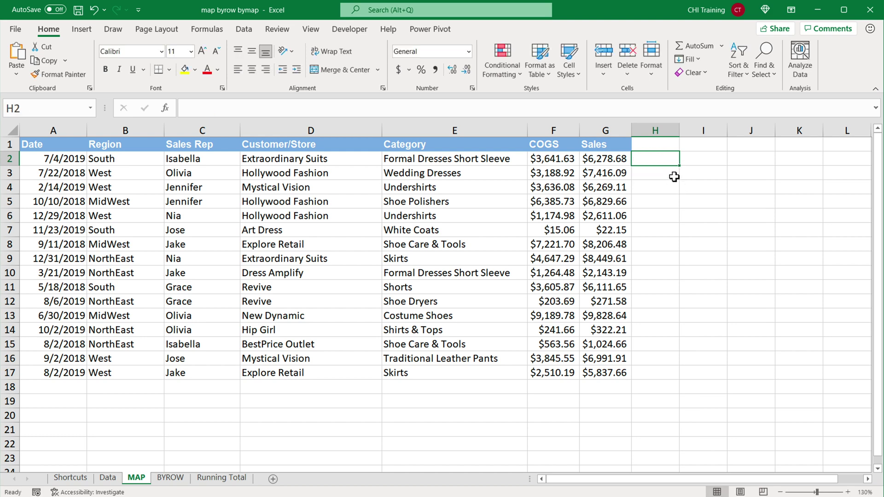
- Enter the formula =AND(G2>7000,F2>4000) in cell H2 to test the first row's Sales and COGS
text(=AND()
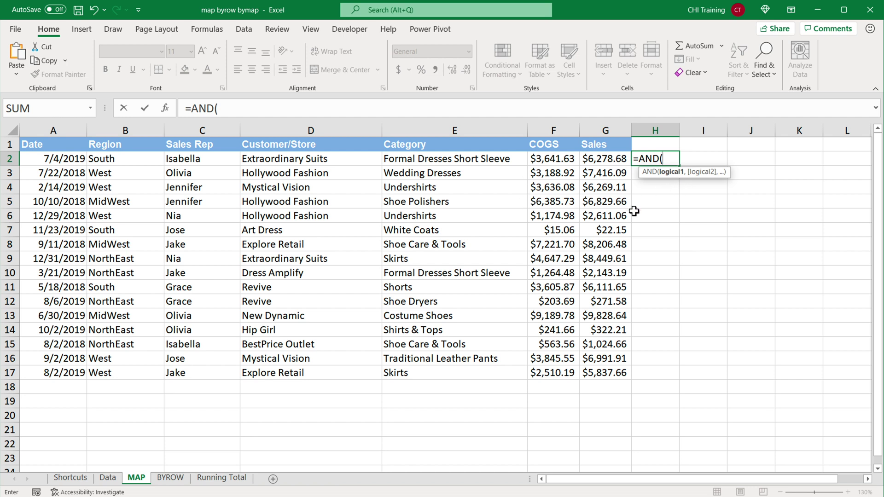
click(605, 161)
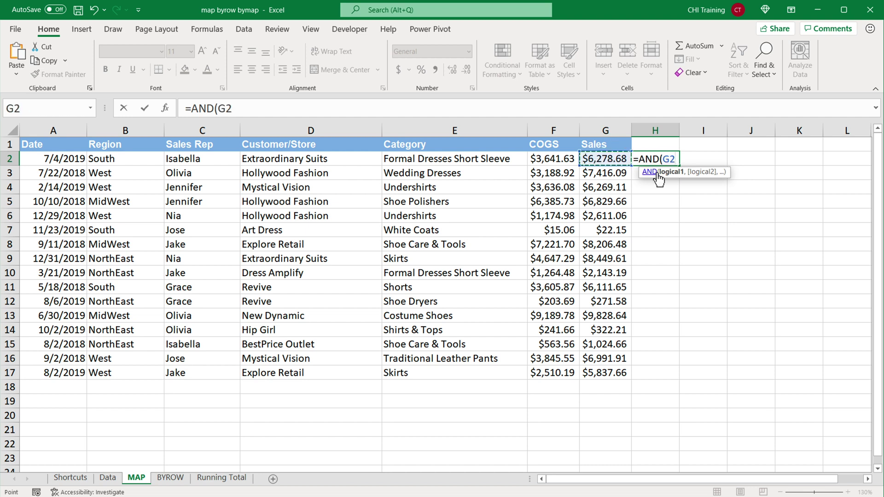
text(>)
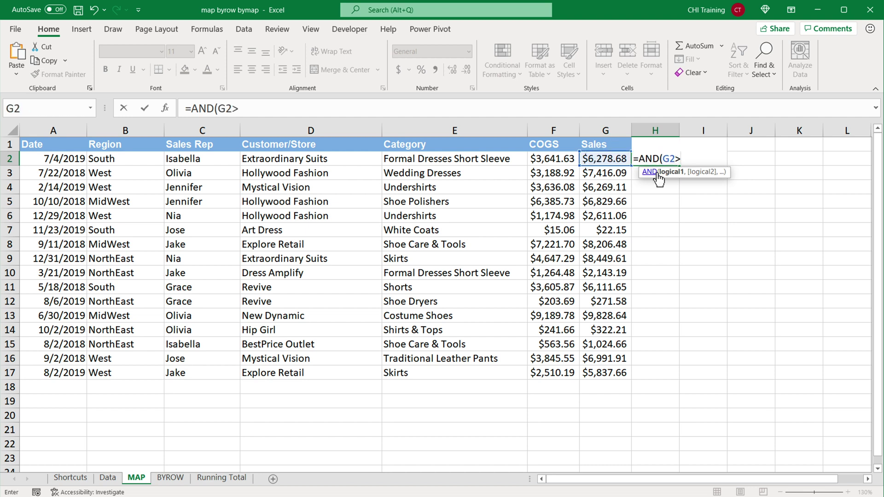
text(7000,)
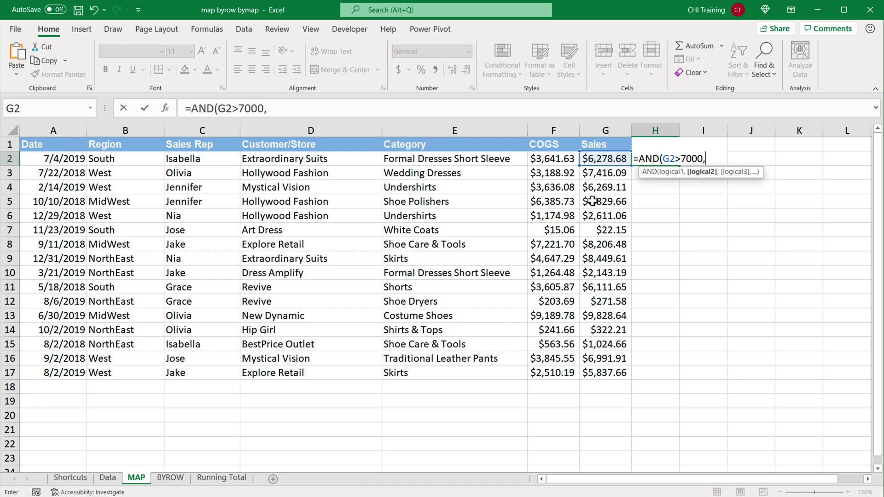
click(559, 163)
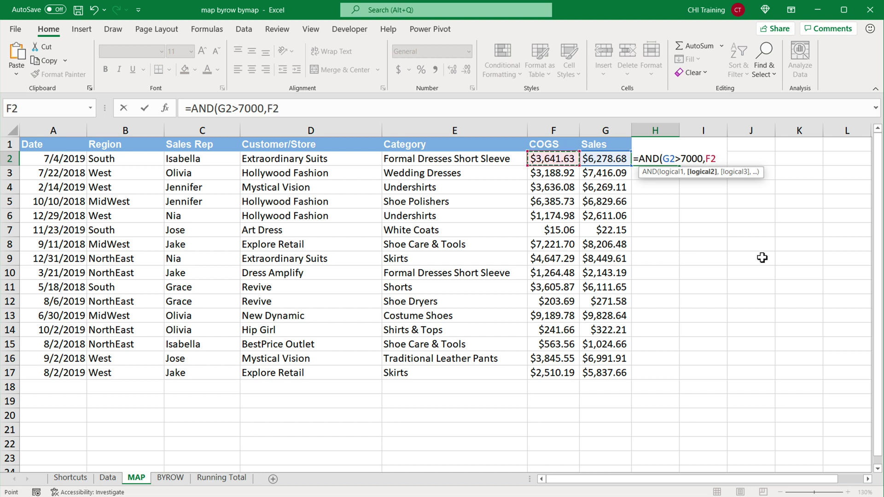
text(>4000)
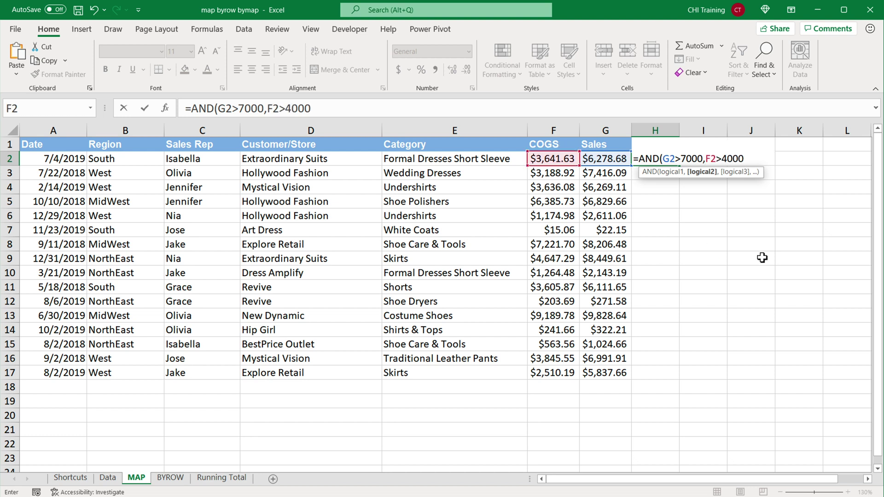
text())
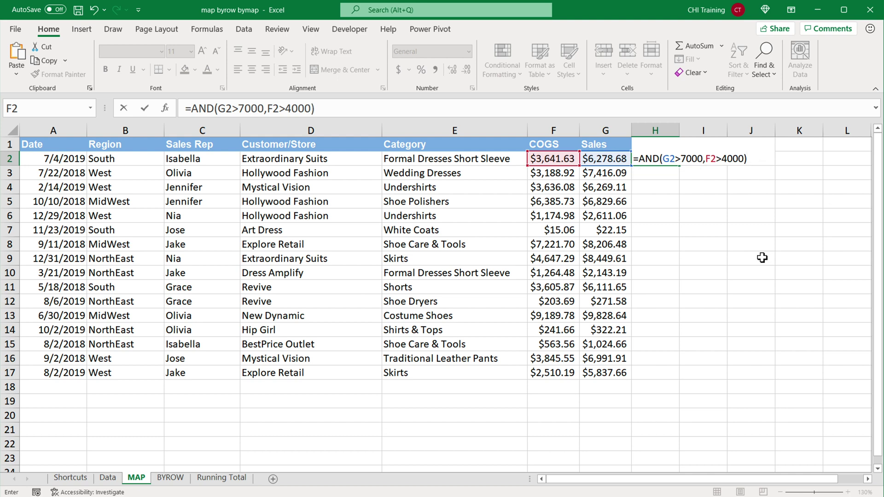
key(Return)
- Fill the AND formula from H2 down to H17 and check it against the COGS and Sales values in rows 8, 9 and 13
click(659, 161)
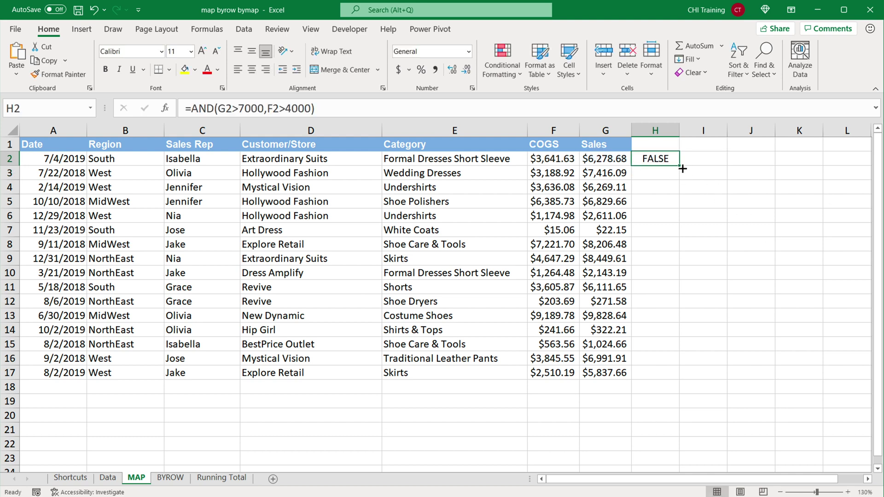
drag(683, 168, 687, 381)
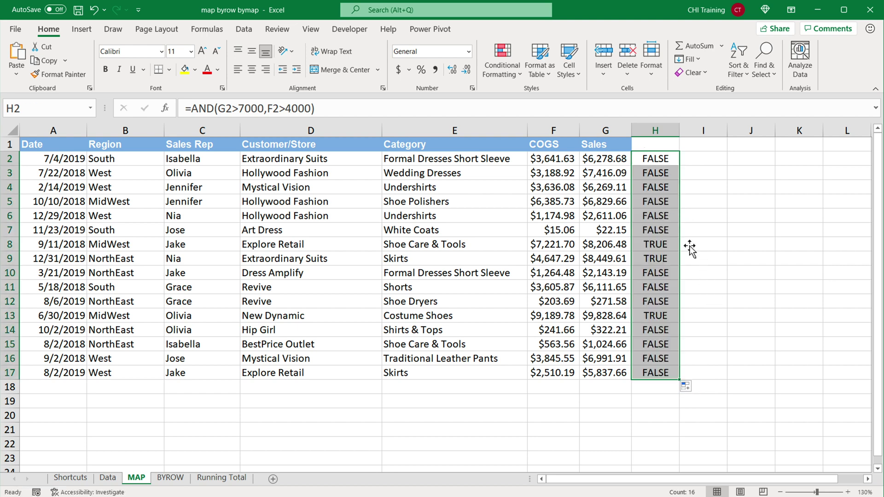
click(657, 246)
drag(559, 249, 625, 247)
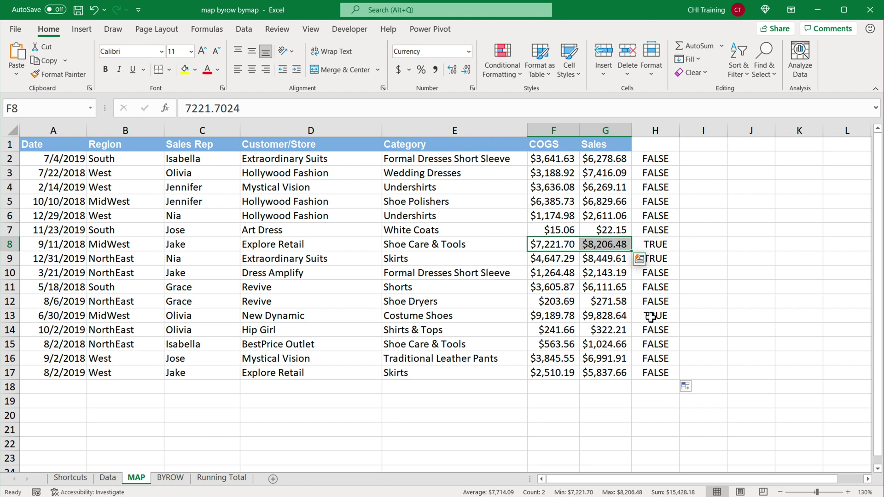
drag(650, 318, 570, 321)
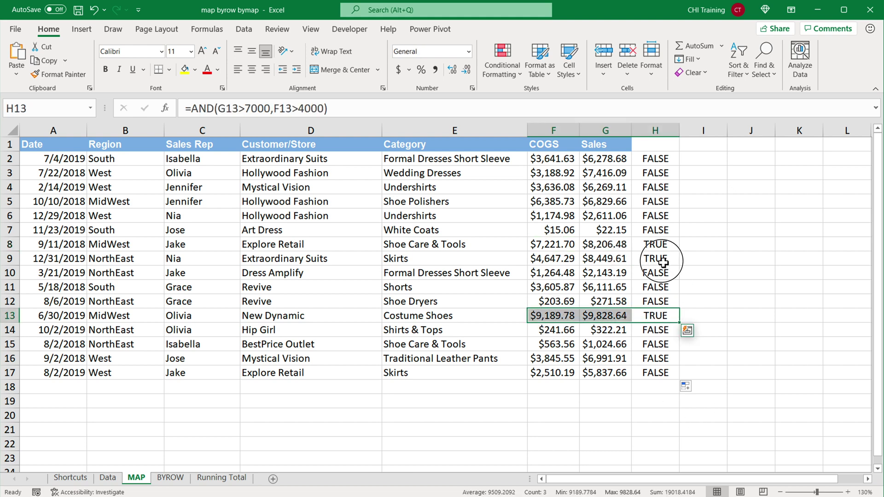
drag(662, 260, 553, 260)
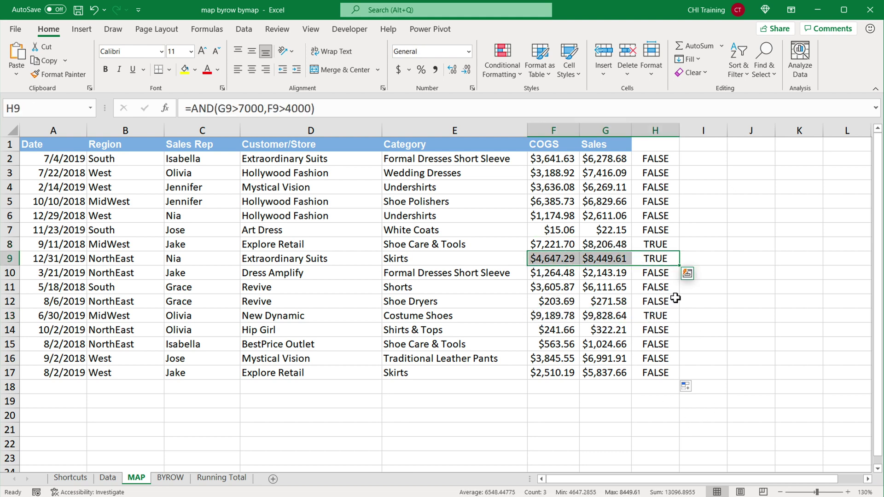
- Clear the copied formulas from H3:H17
click(662, 176)
drag(663, 175, 661, 387)
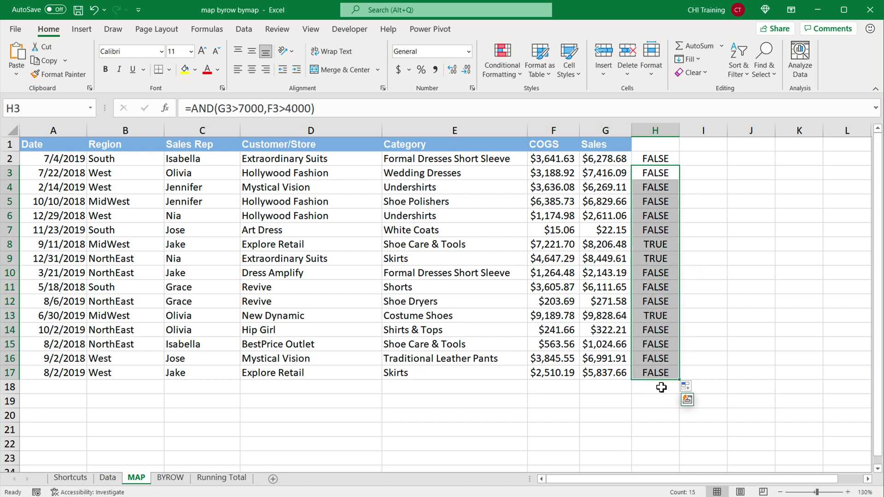
key(Delete)
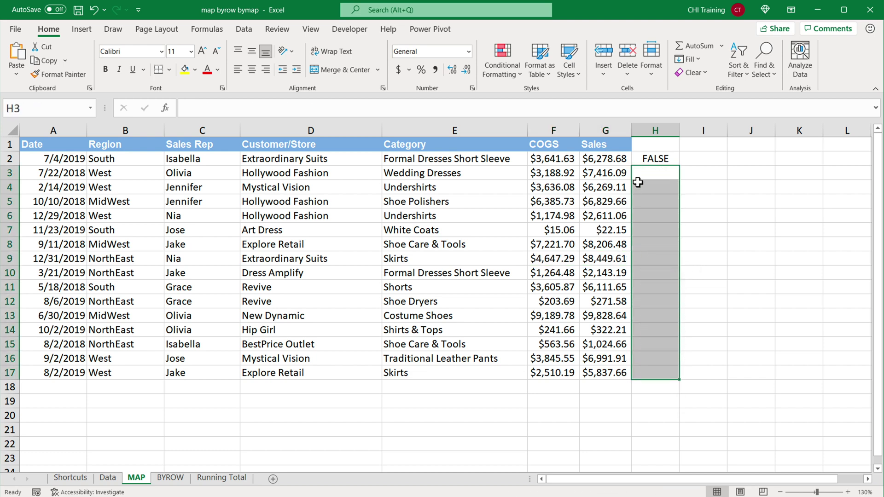
- Extend the references in H2 to full ranges so the formula is =AND(G2:G17>7000,F2:F17>4000)
click(647, 161)
double_click(675, 159)
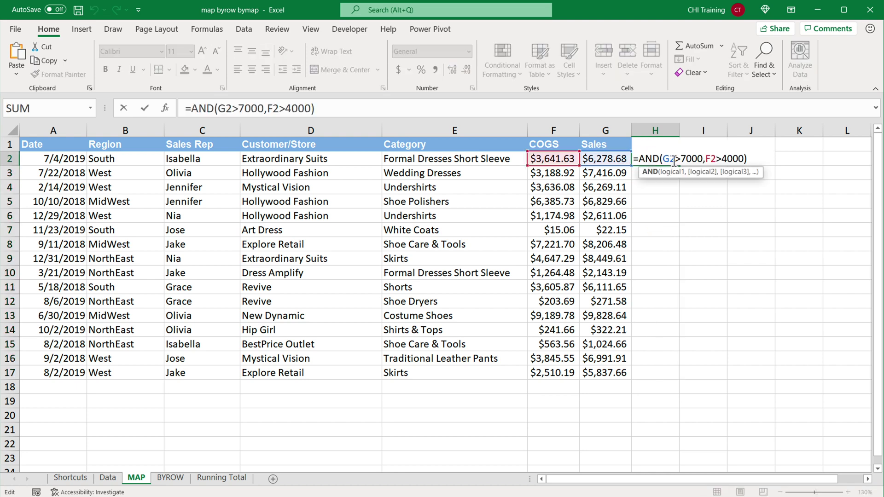
text(:)
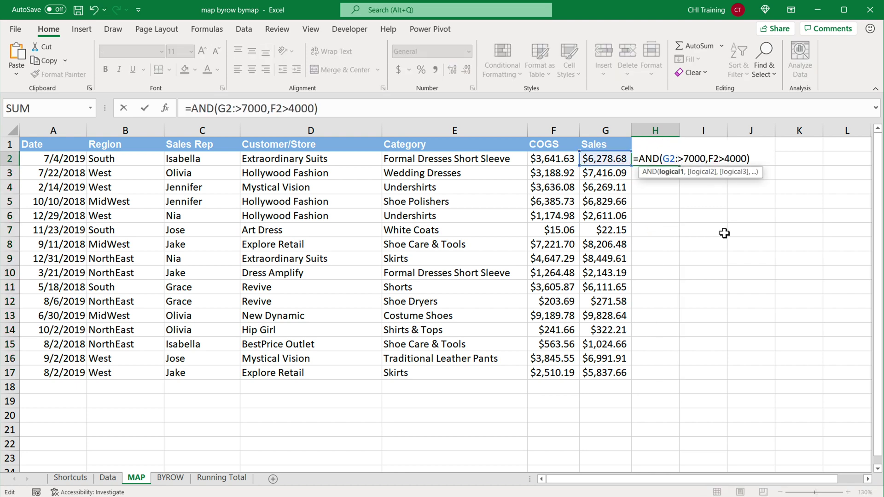
text(G17)
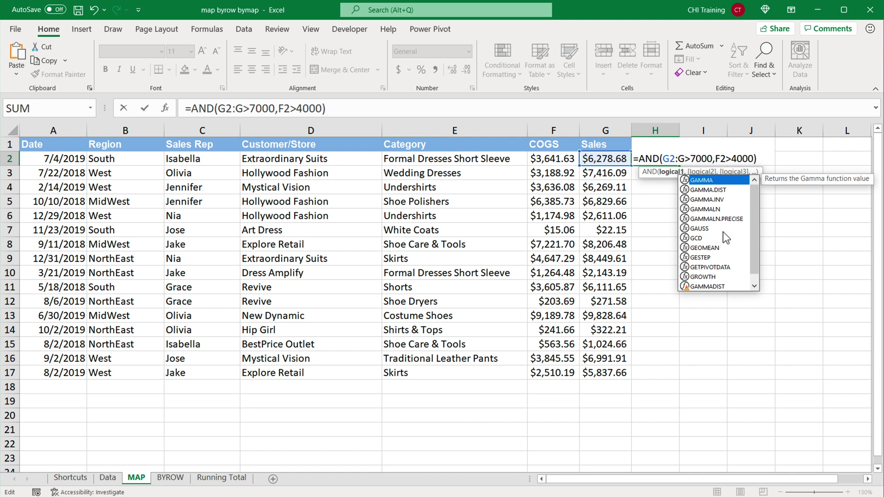
click(737, 158)
text(:)
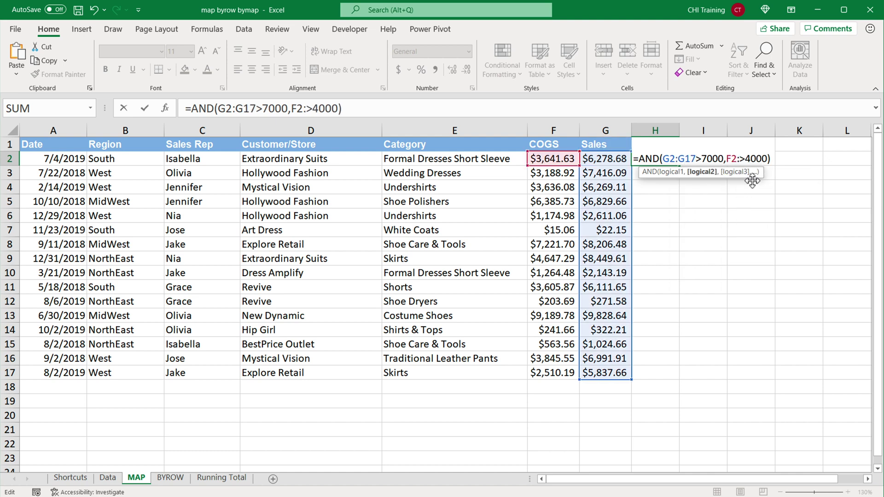
text(F17)
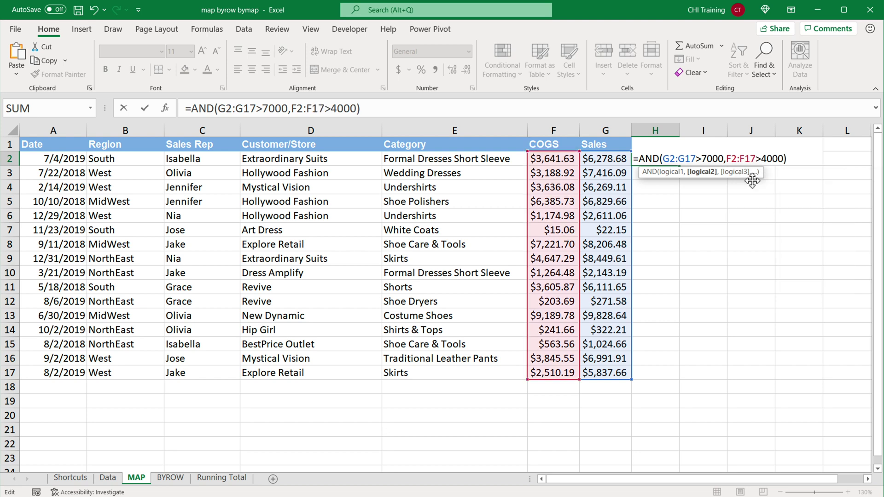
key(Return)
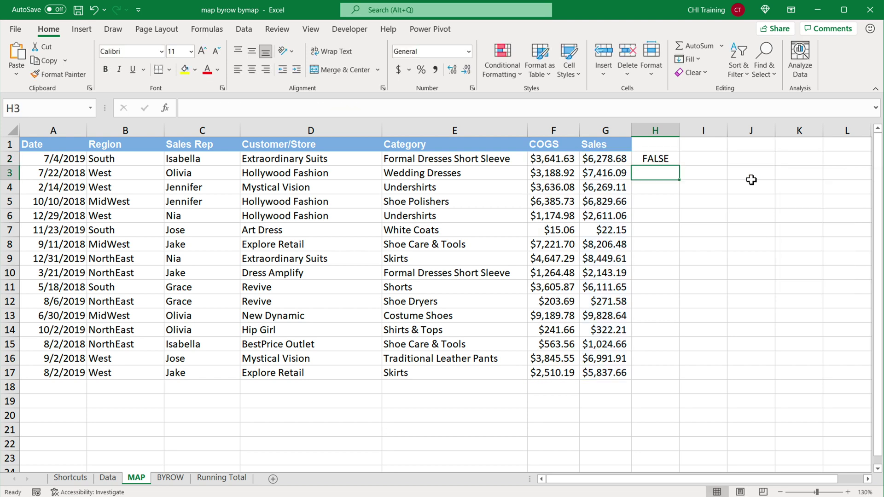
- Reduce the ranges in H2 back to single cells so the formula is =AND(G2>7000,F2>4000)
click(663, 158)
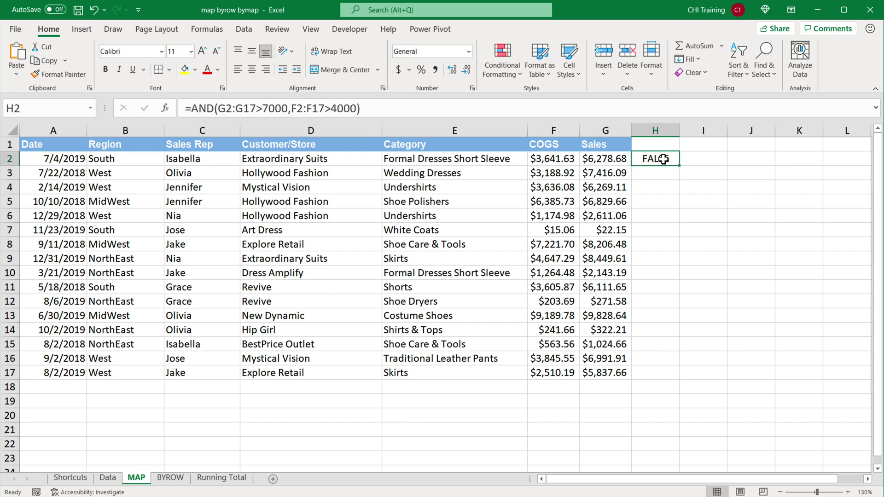
double_click(665, 160)
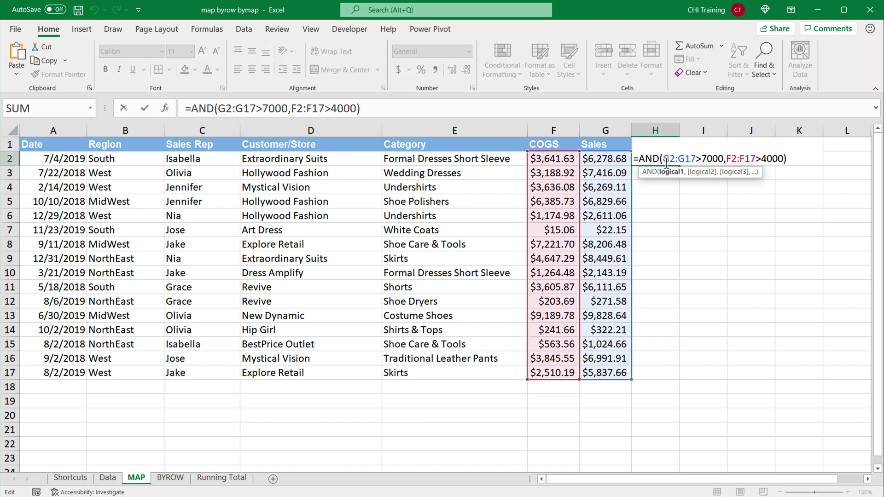
double_click(650, 160)
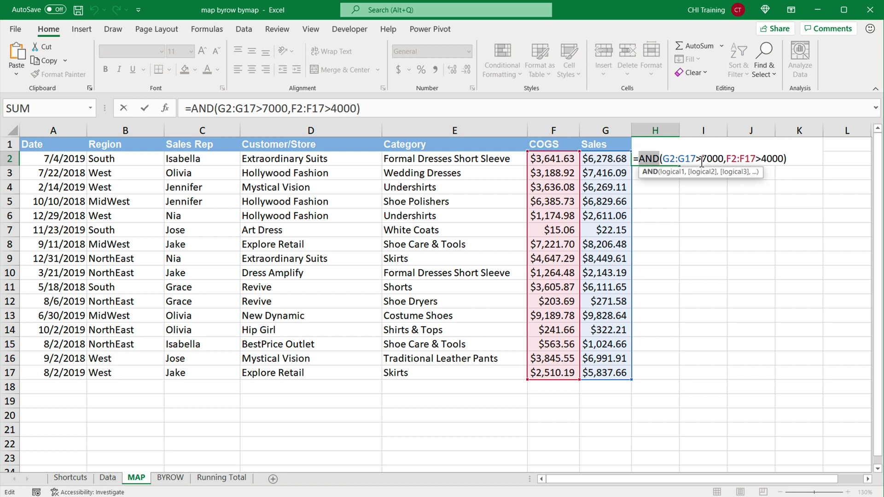
click(701, 160)
key(BackSpace)
key(BackSpace)
key(BackSpace)
key(BackSpace)
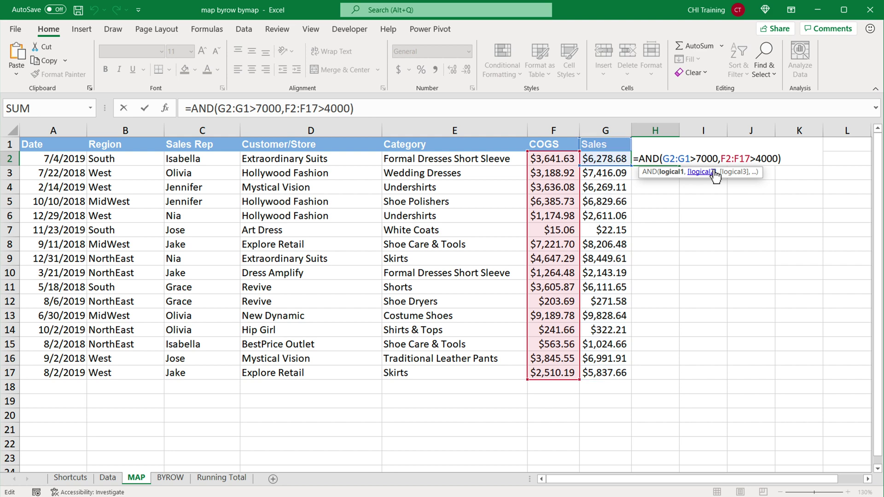
click(735, 160)
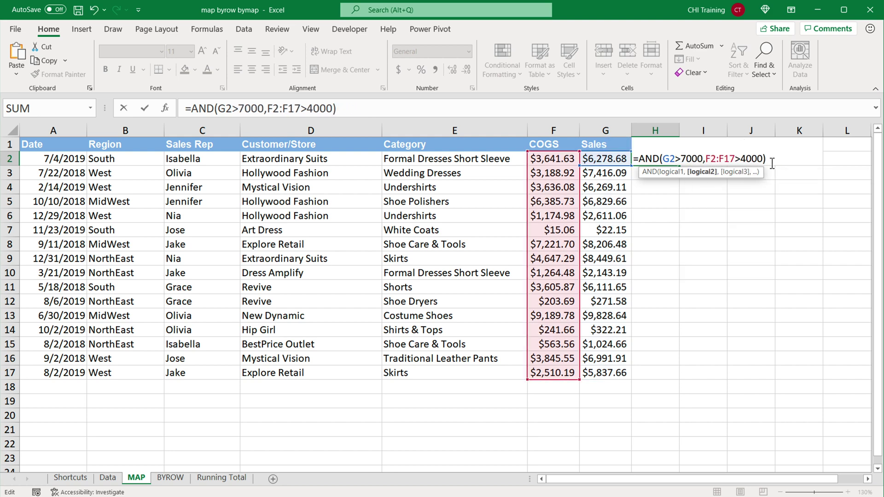
key(BackSpace)
key(BackSpace)
key(BackSpace)
key(BackSpace)
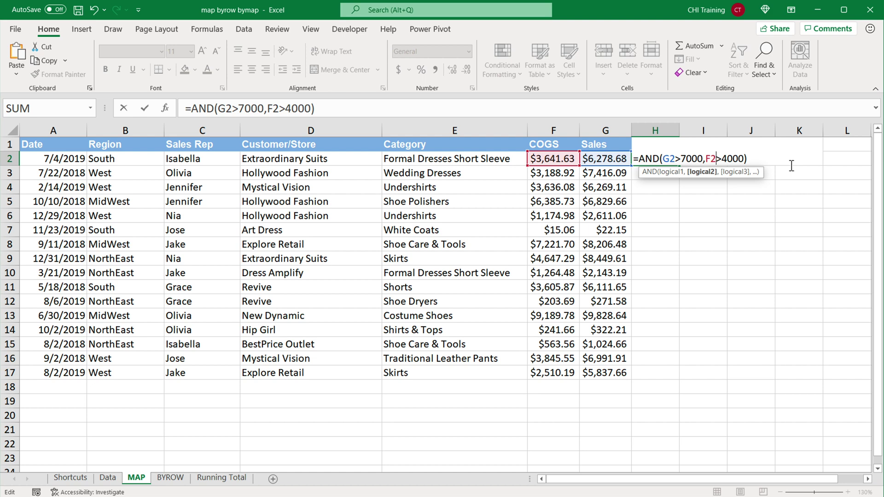
key(Return)
- Start a MAP formula in I2 with the Sales range G2:G17 and the COGS range F2:F17 as its arrays
key(ctrl+Home)
scroll(202, 172, down, 1)
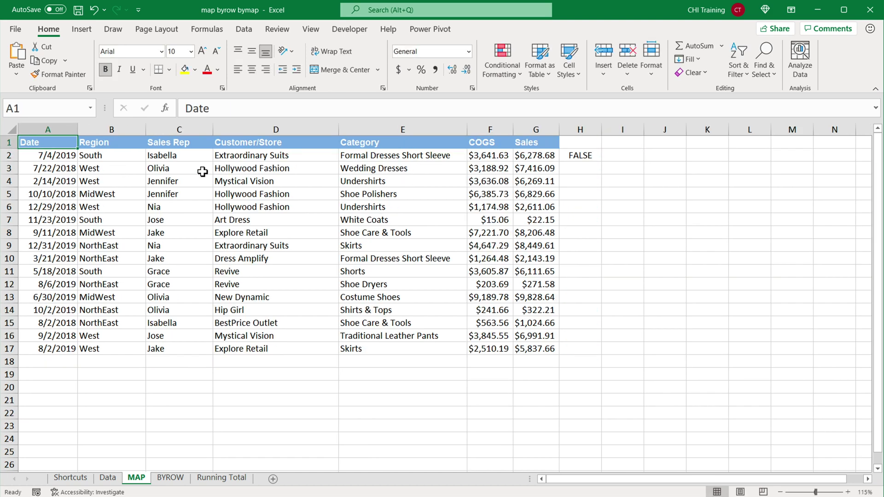
scroll(203, 172, up, 1)
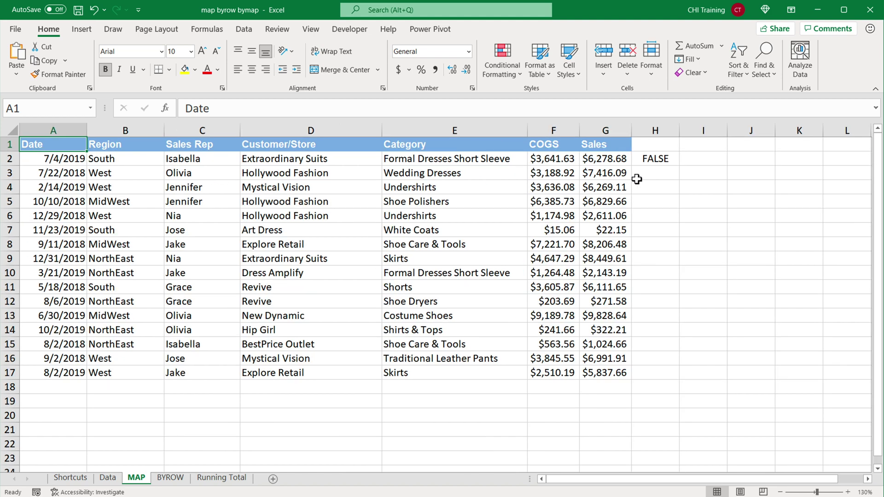
click(701, 160)
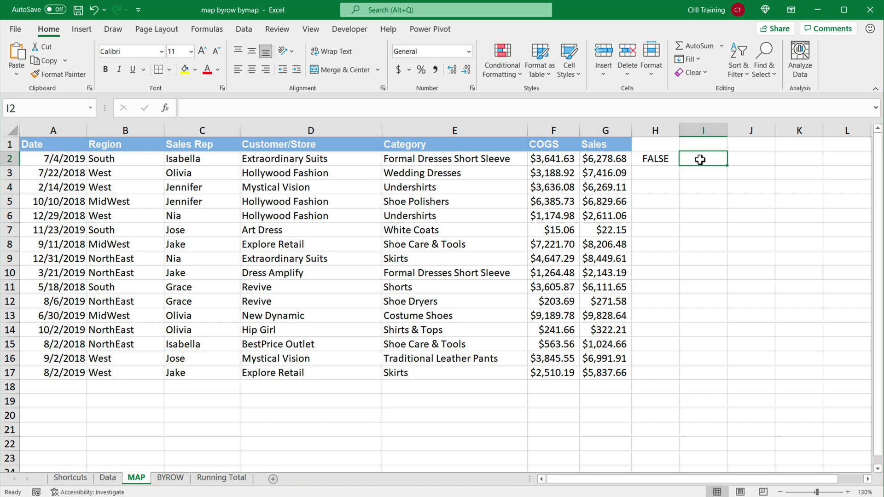
text(=)
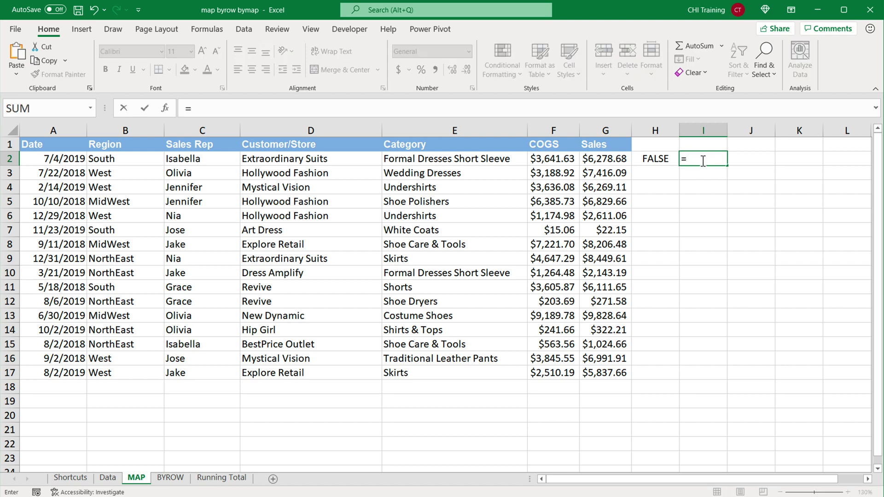
text(MAP()
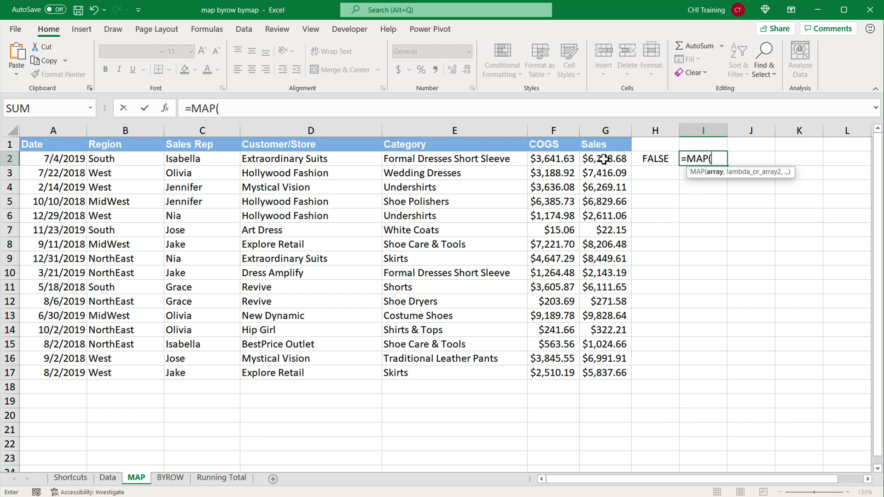
drag(601, 158, 605, 372)
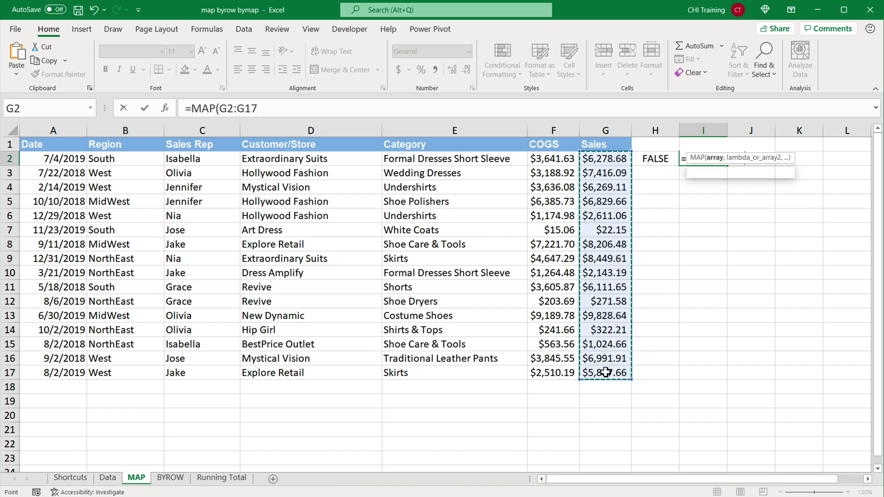
drag(783, 161, 781, 220)
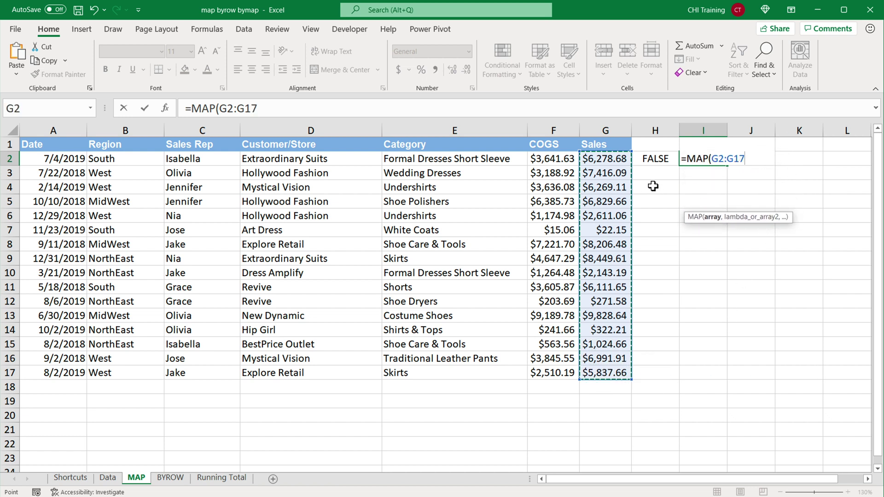
text(,)
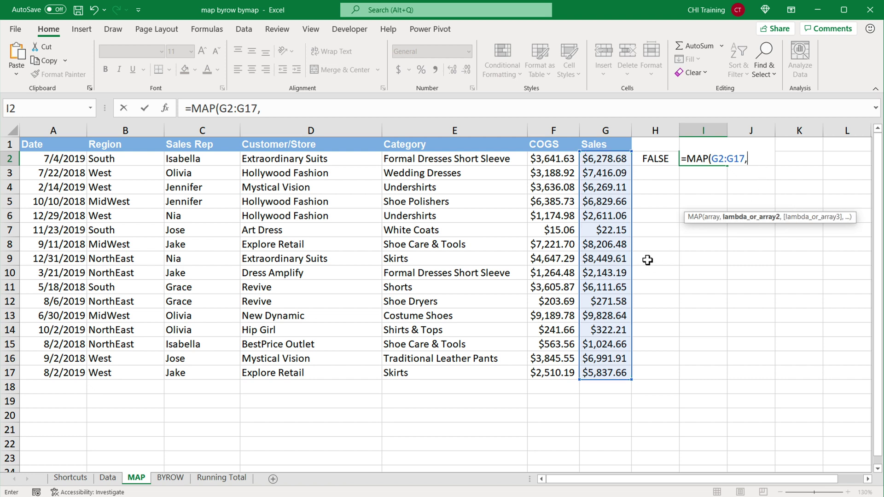
click(553, 161)
drag(553, 162, 552, 374)
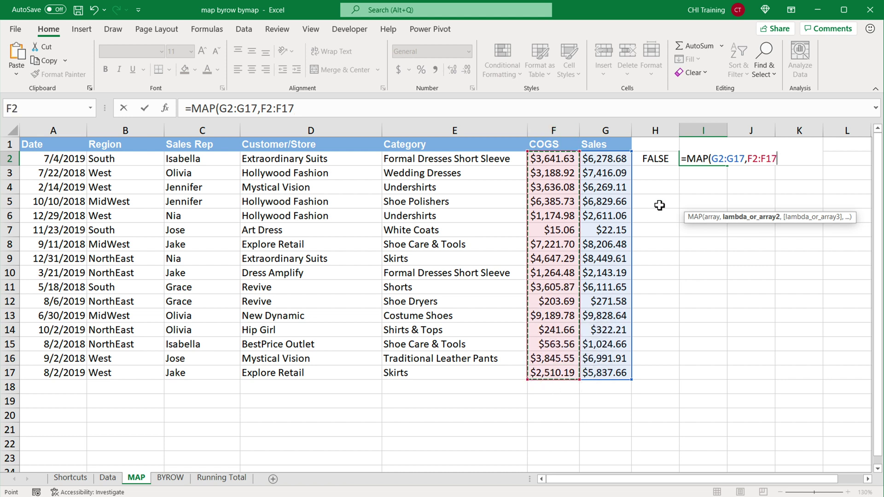
text(,)
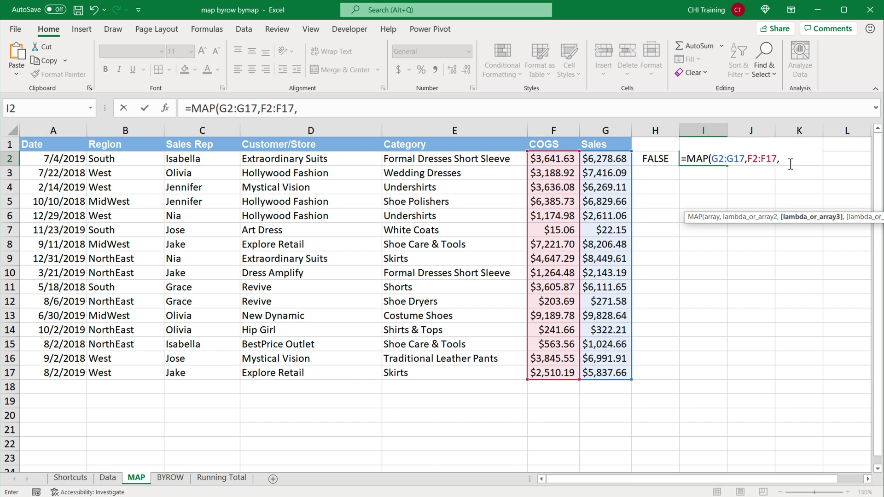
- Add a LAMBDA to the MAP formula in I2 with the parameters sales and cost
text(LAMBDA()
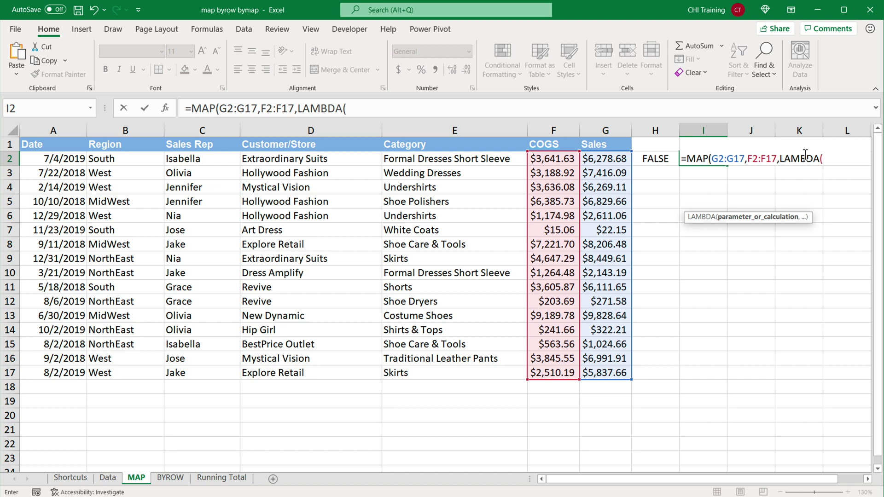
text(sales,)
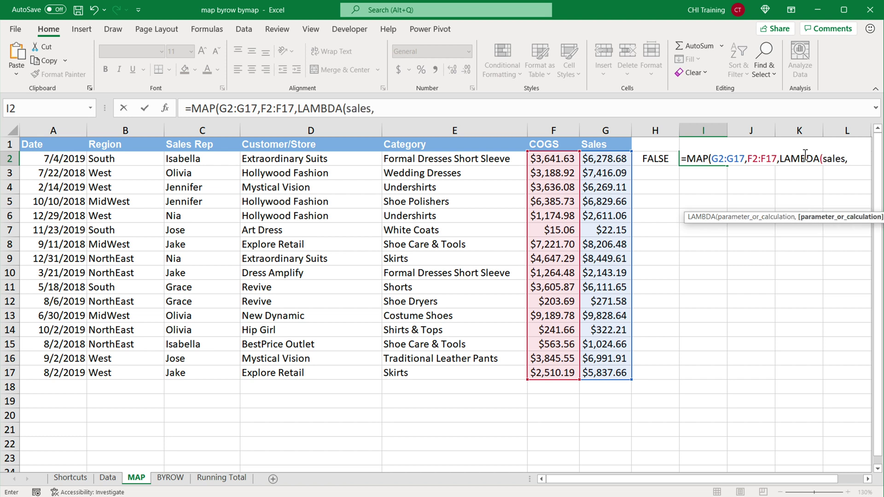
text(cost)
text(,)
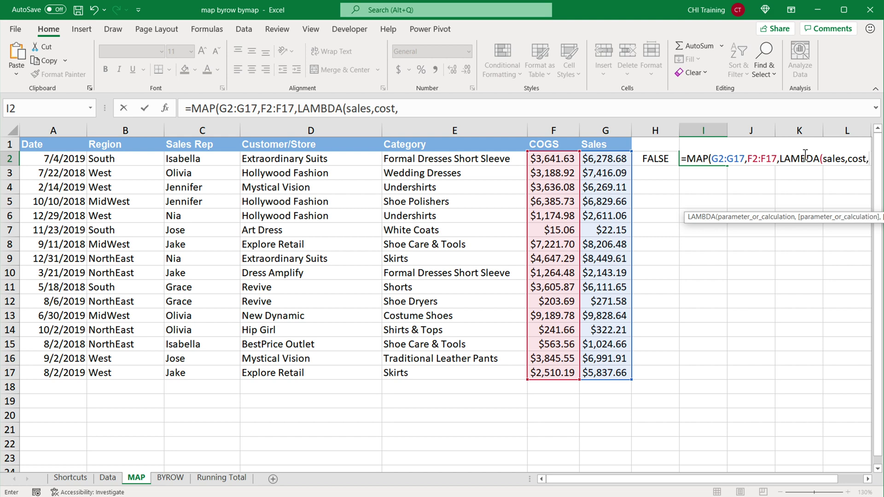
- Store the unfinished MAP formula in I2 as text with a leading apostrophe
click(869, 478)
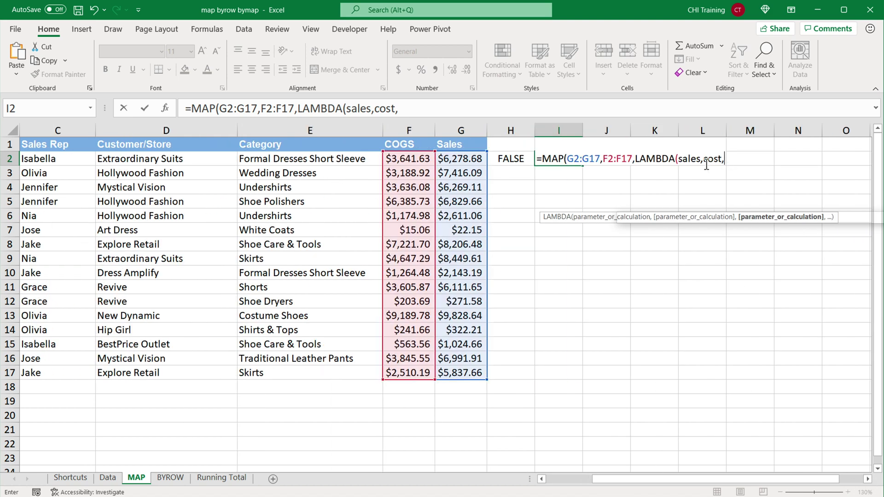
key(F2)
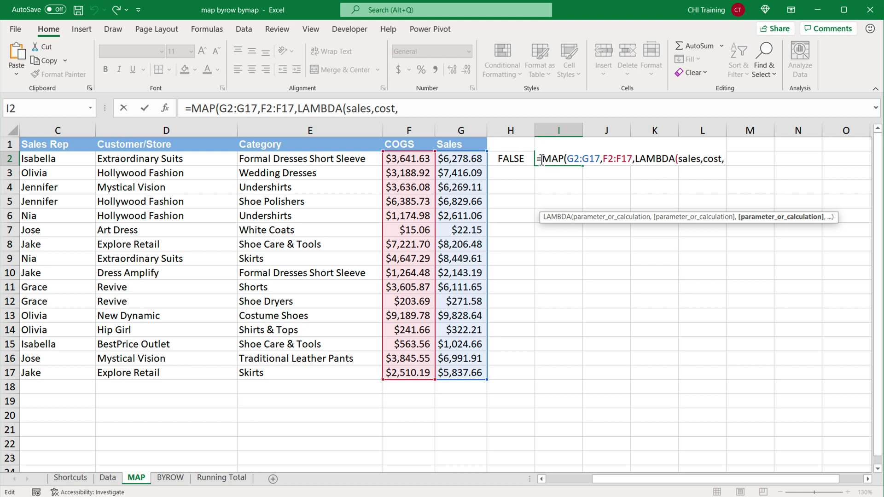
key(Return)
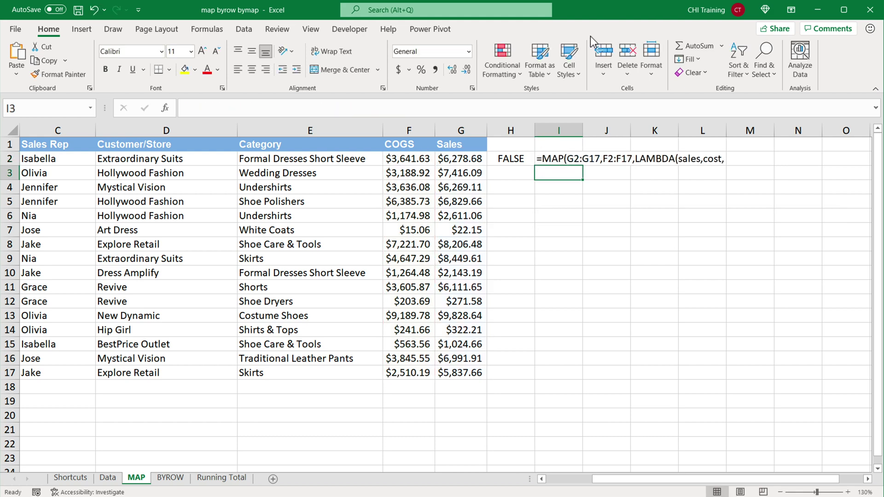
- Copy AND(G2>7000,F2>4000) without the equals sign from the formula in H2, leaving H2 as it is
double_click(512, 157)
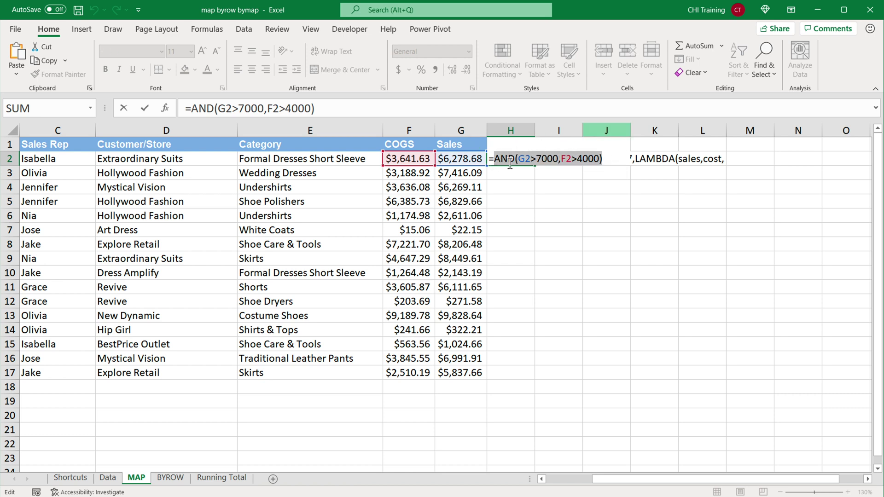
drag(494, 158, 580, 183)
key(ctrl+c)
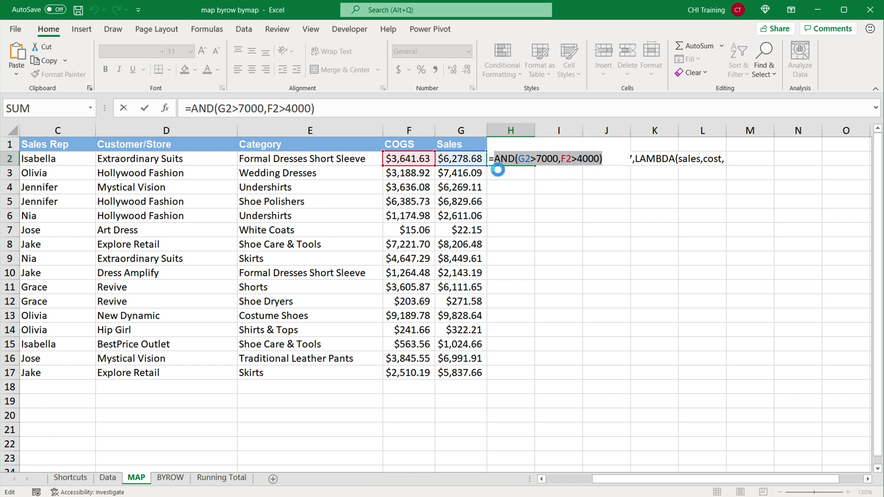
key(Escape)
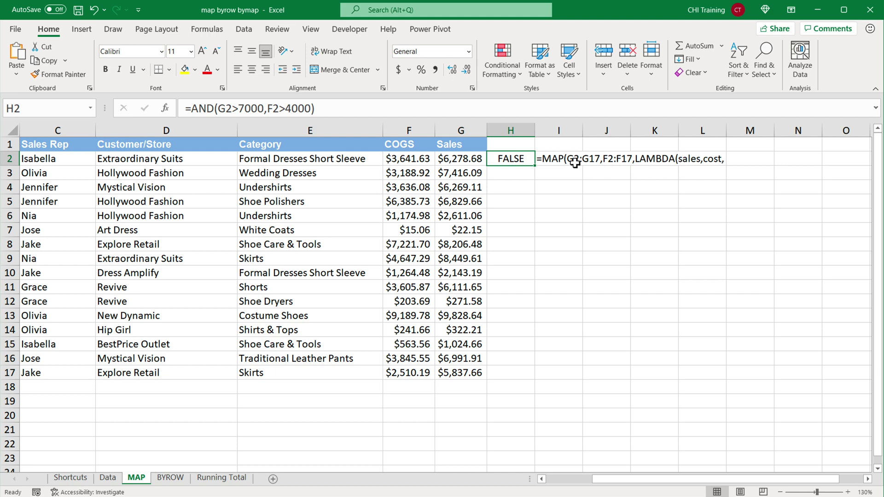
- Remove the apostrophe from I2, paste the copied AND expression as the LAMBDA calculation and close both functions' parentheses
double_click(562, 162)
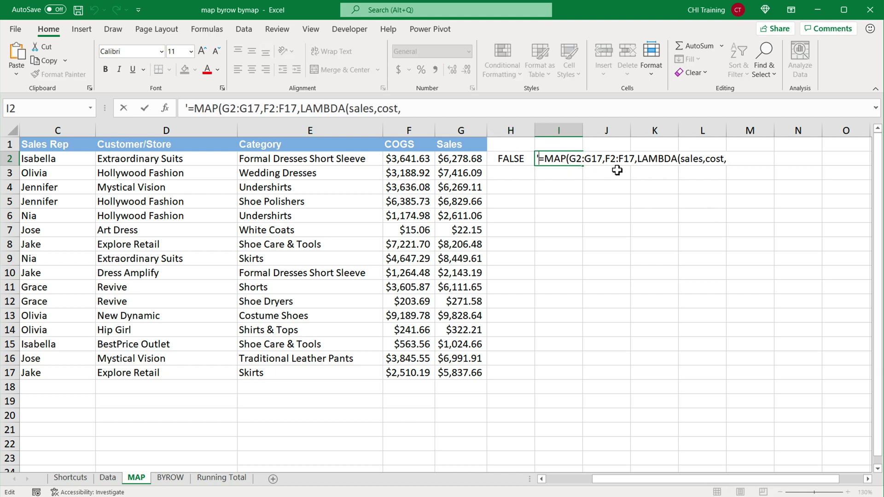
key(BackSpace)
click(735, 161)
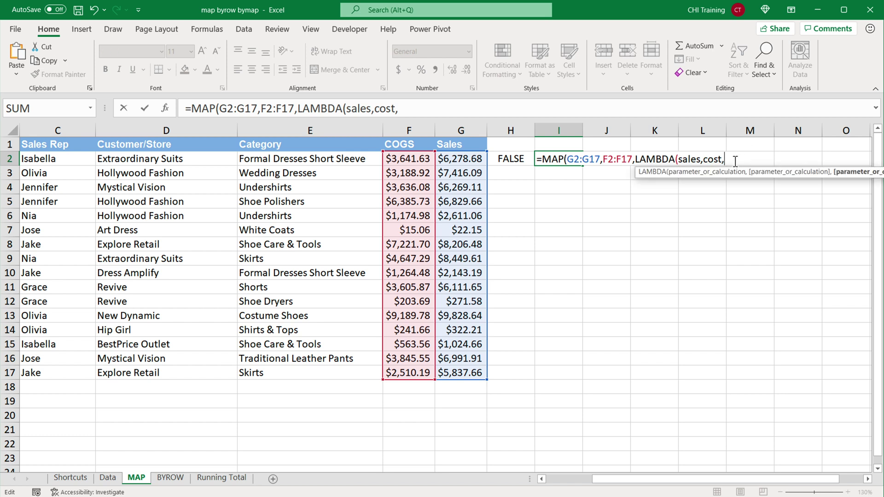
key(ctrl+v)
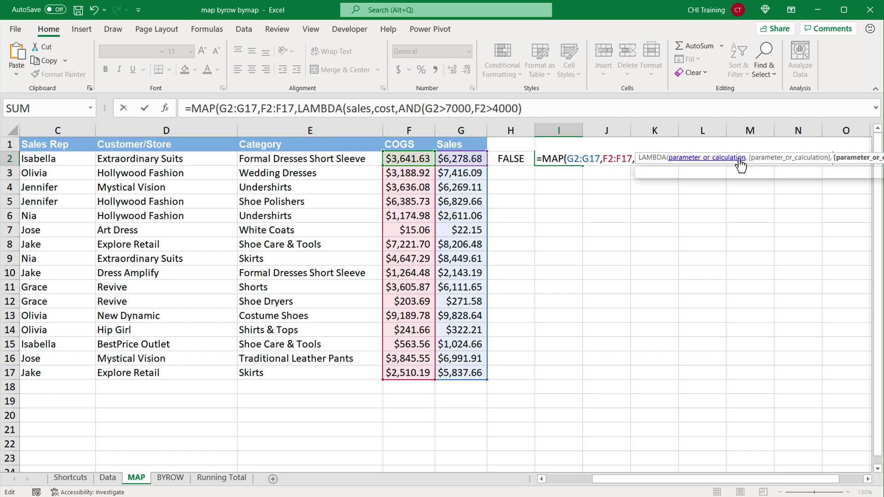
drag(833, 174, 791, 196)
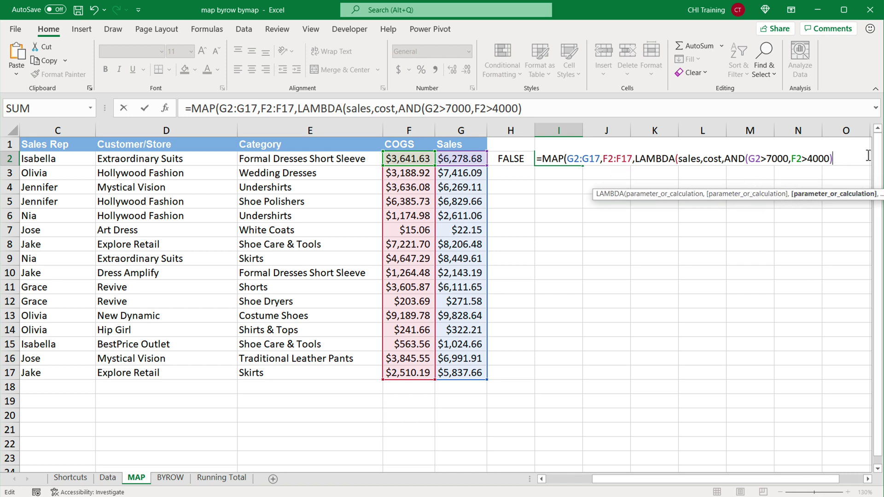
text())
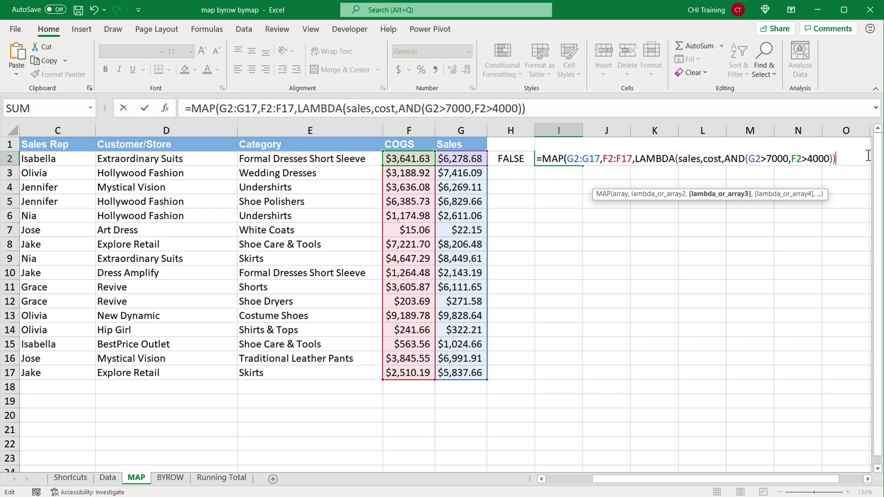
text())
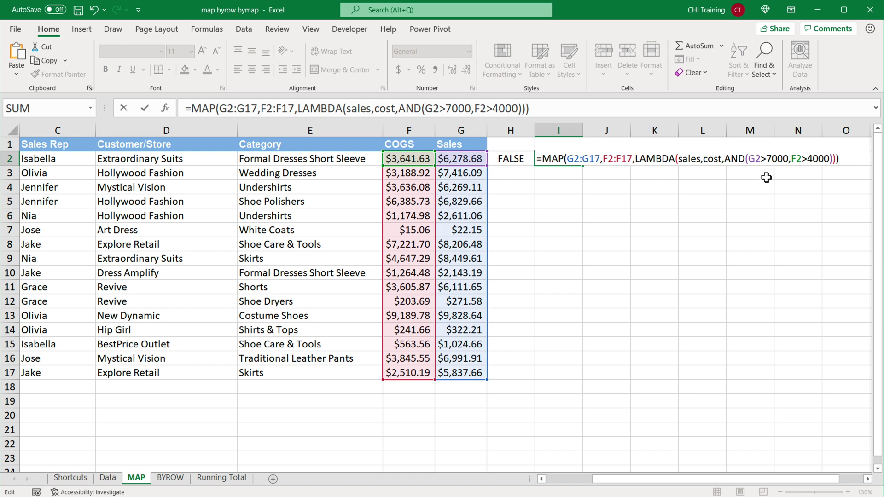
- Replace G2 with sales and F2 with cost in the LAMBDA's calculation, making it AND(sales>7000,cost>4000)
double_click(753, 161)
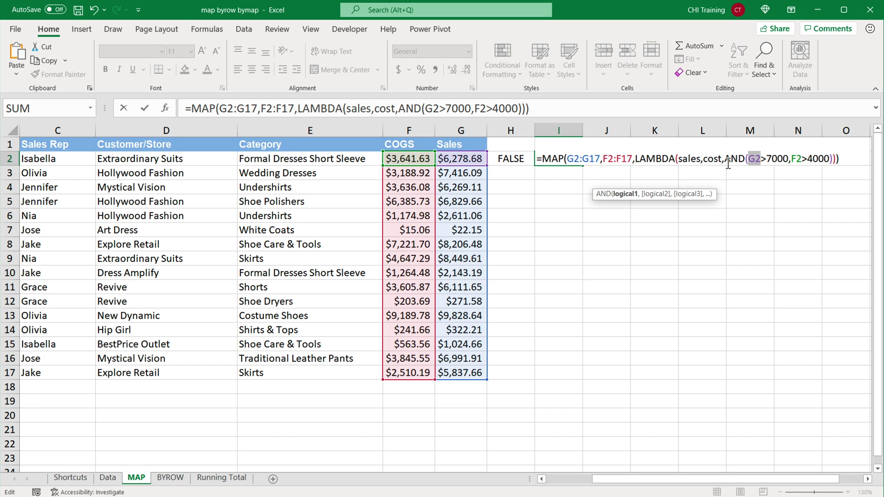
text(sales)
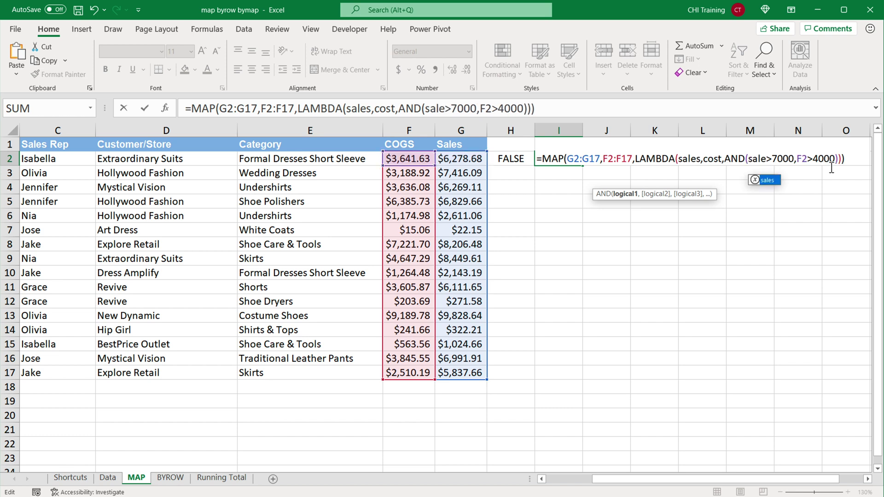
drag(811, 158, 801, 159)
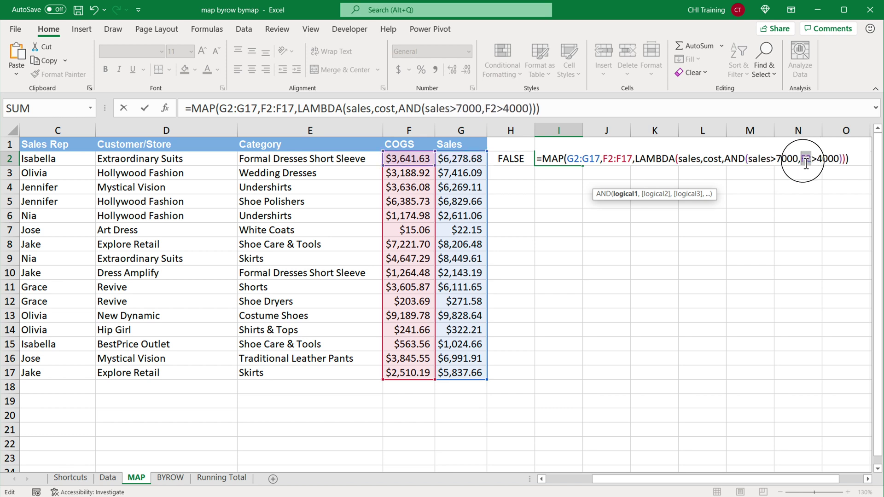
text(cost)
click(864, 160)
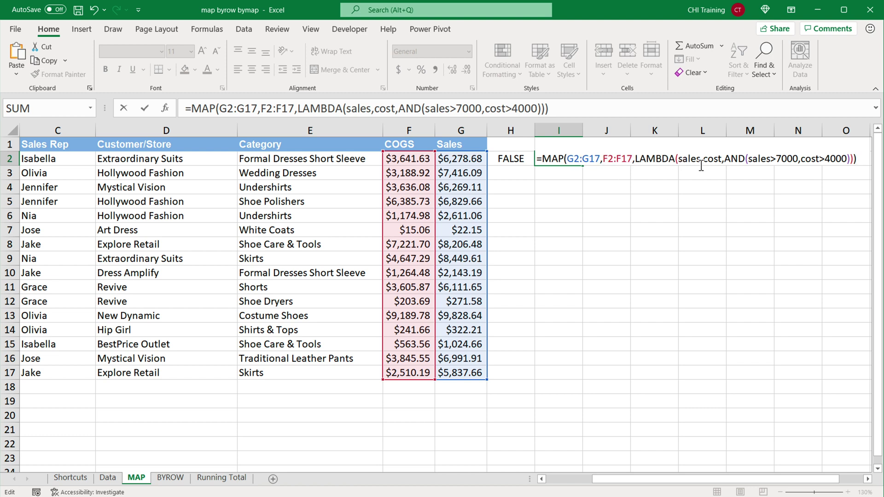
- Match the arrays G2:G17 and F2:F17 to the sales and cost parameters in I2's MAP formula and enter the formula
drag(568, 159, 601, 160)
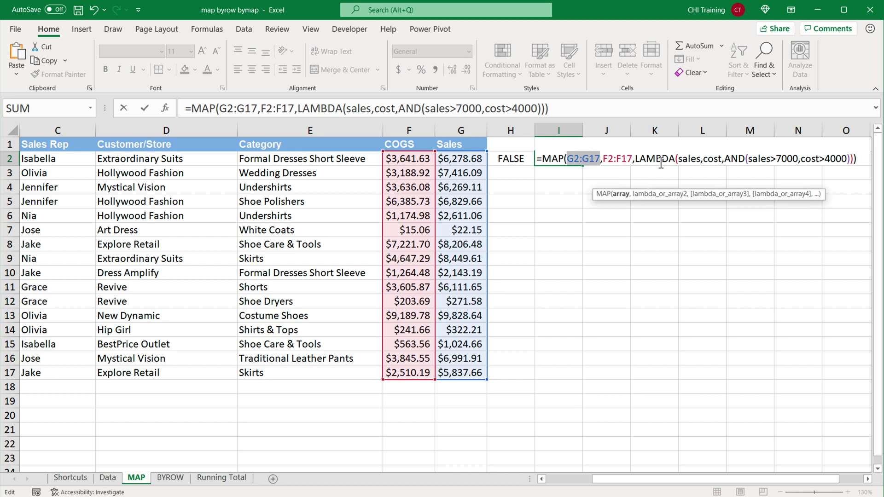
drag(698, 160, 679, 160)
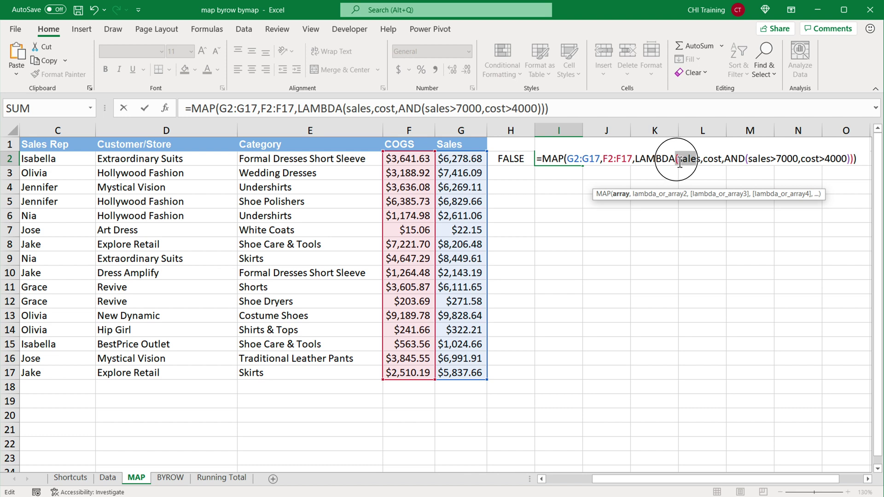
drag(604, 160, 633, 160)
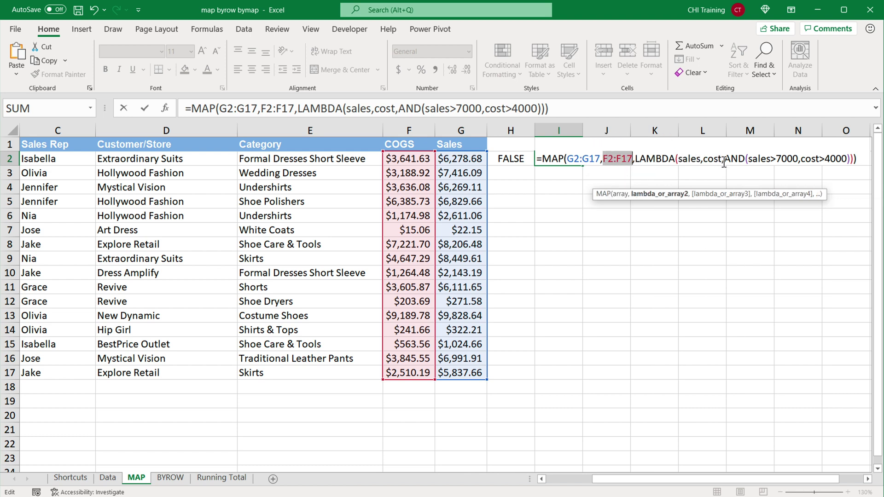
click(707, 160)
double_click(690, 160)
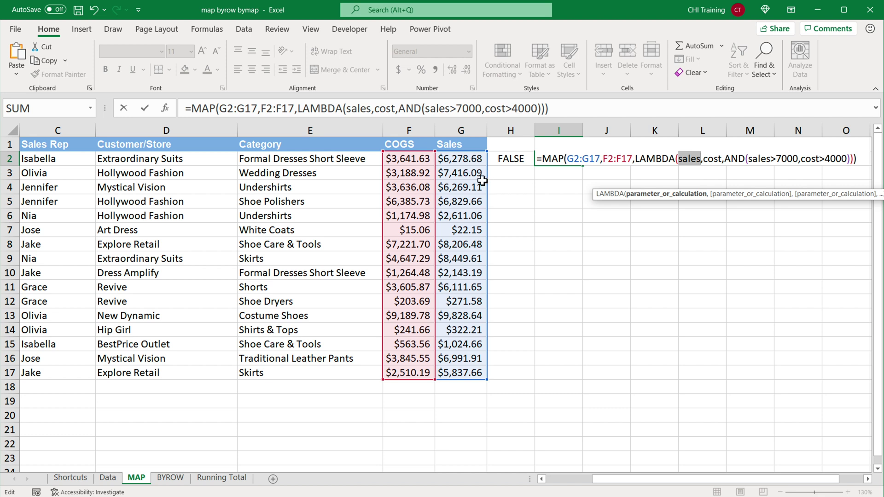
double_click(713, 159)
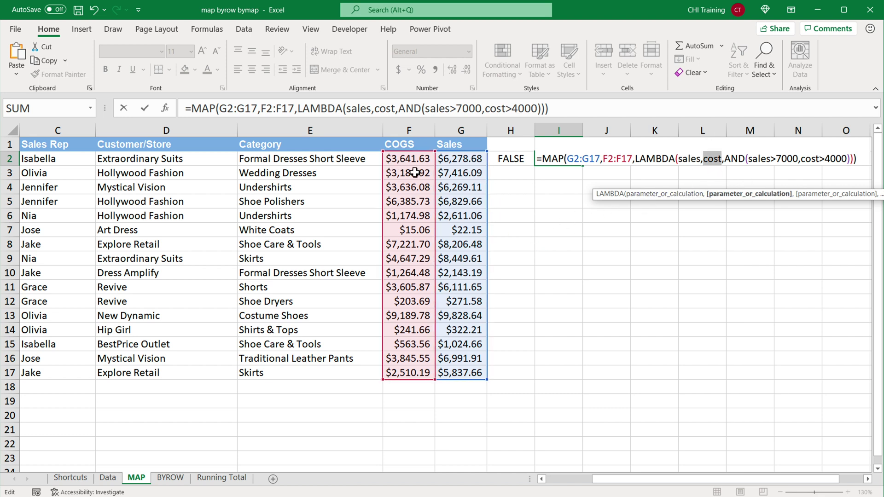
double_click(760, 159)
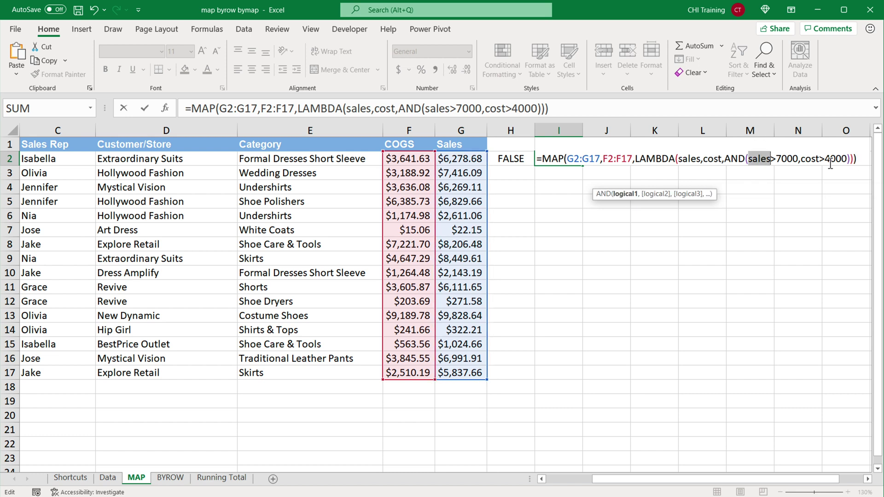
click(864, 161)
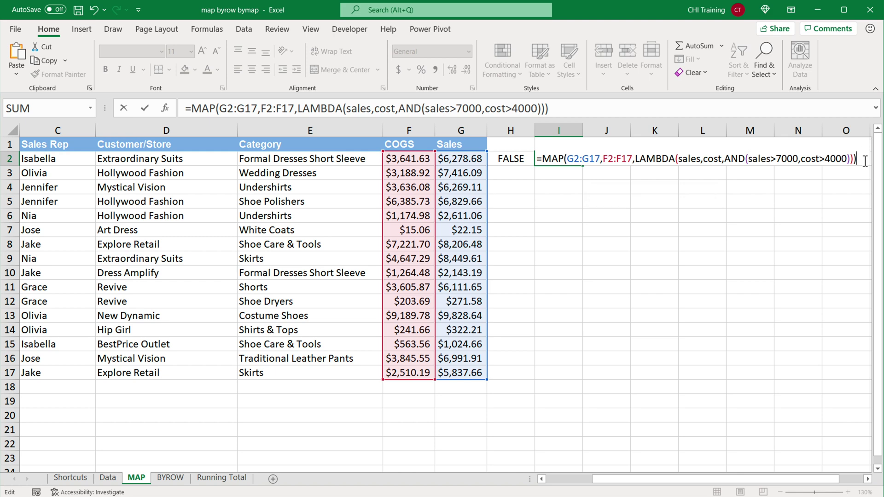
key(Return)
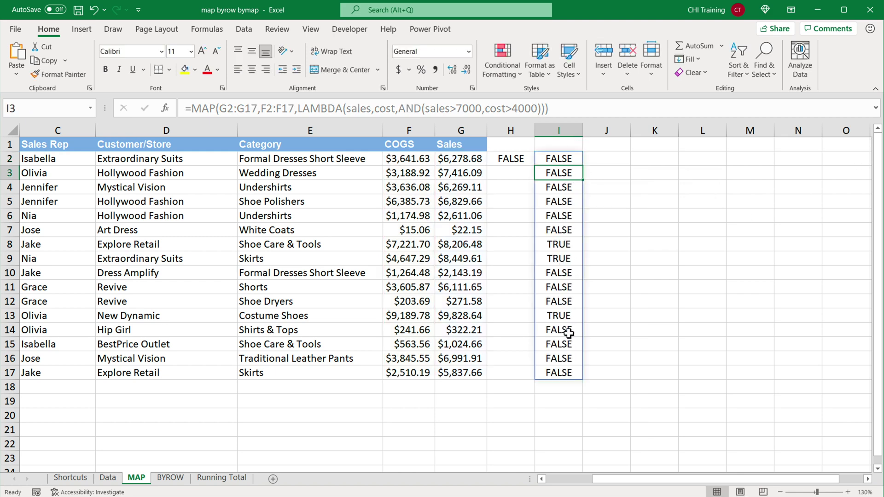
- Examine the TRUE results in column I and the two arrays in I2's MAP formula, leaving the formula as it is
drag(567, 246, 567, 274)
click(566, 318)
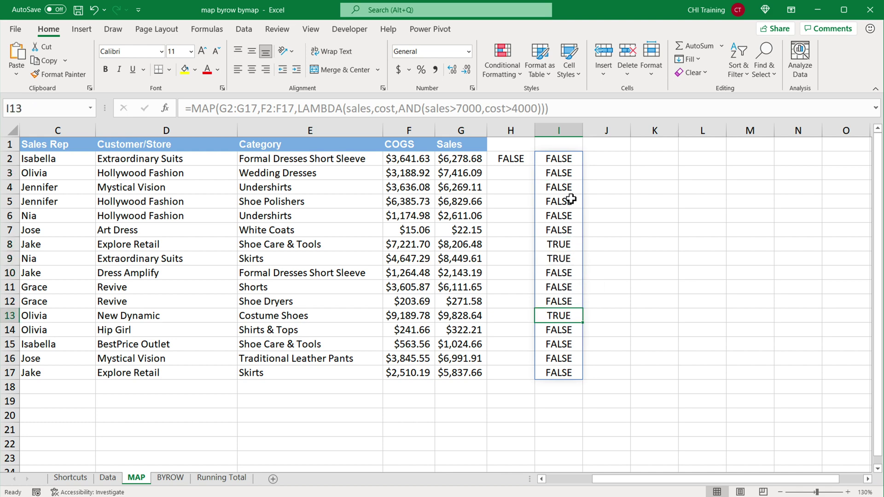
double_click(565, 159)
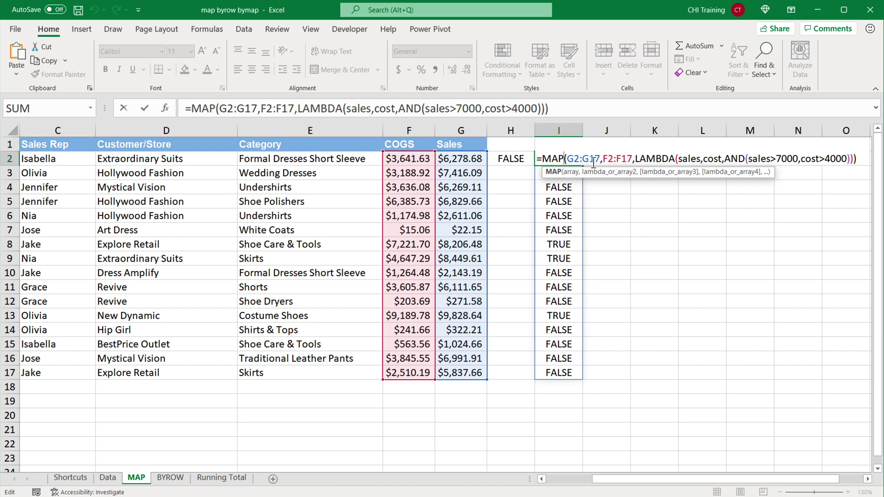
drag(568, 159, 635, 161)
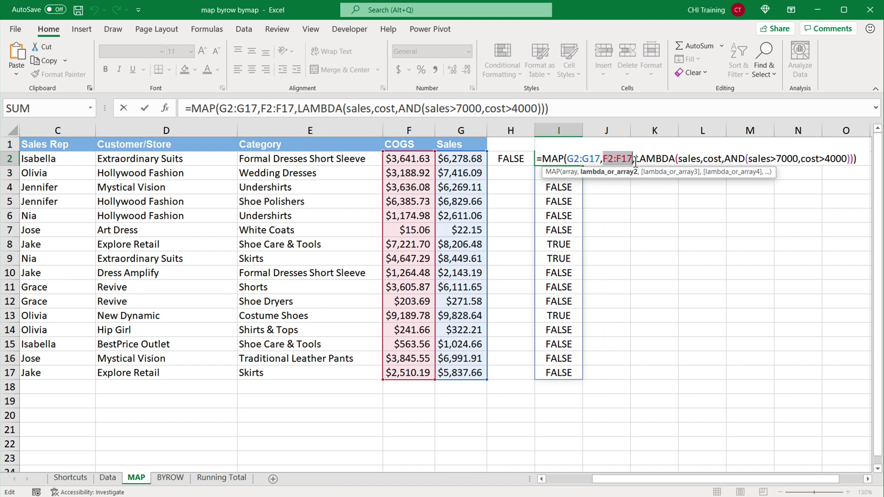
key(Escape)
- Start a MAP formula in K2 with the two-column range F2:G17 as its single array, followed by a LAMBDA function
click(649, 159)
text(=)
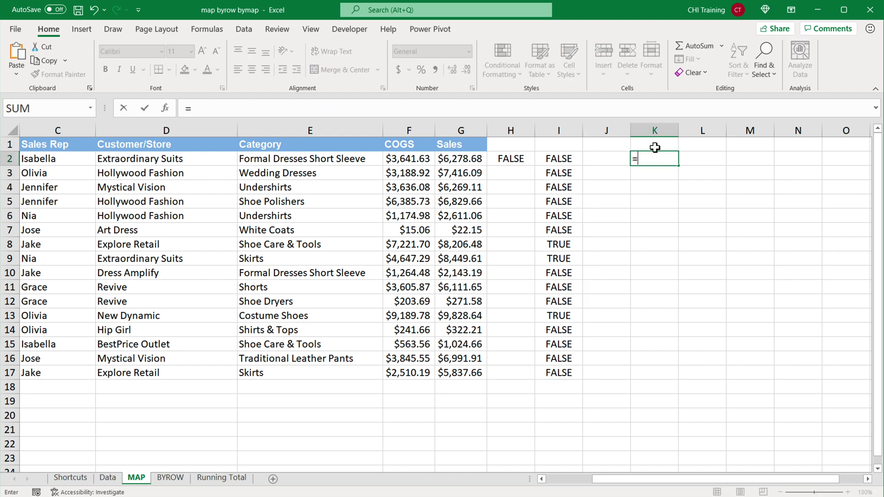
text(MAP()
drag(408, 159, 458, 371)
drag(683, 158, 703, 229)
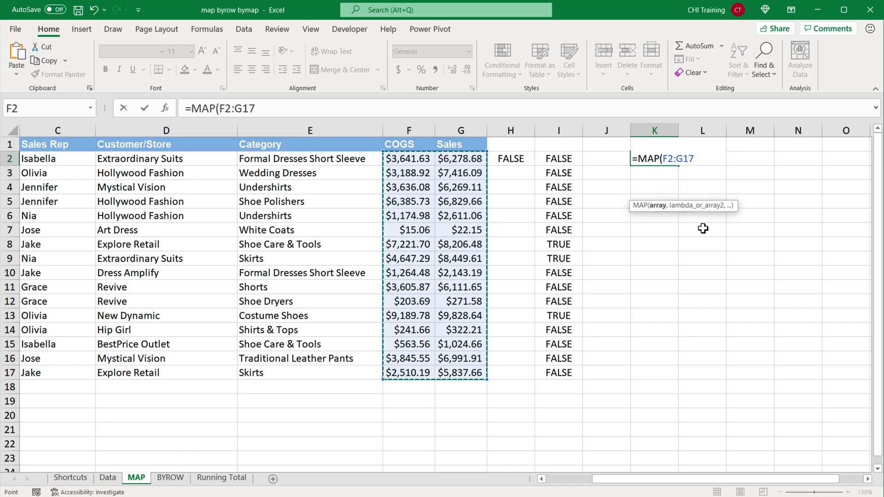
text(,)
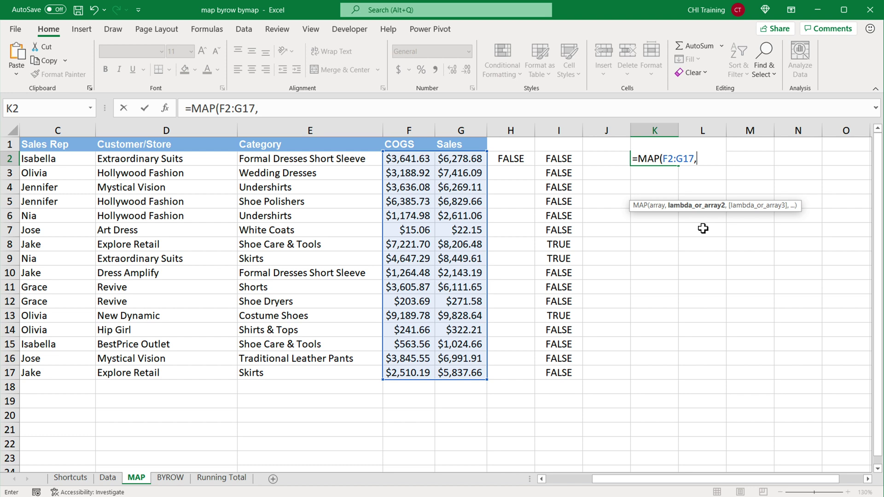
text(LA)
key(Tab)
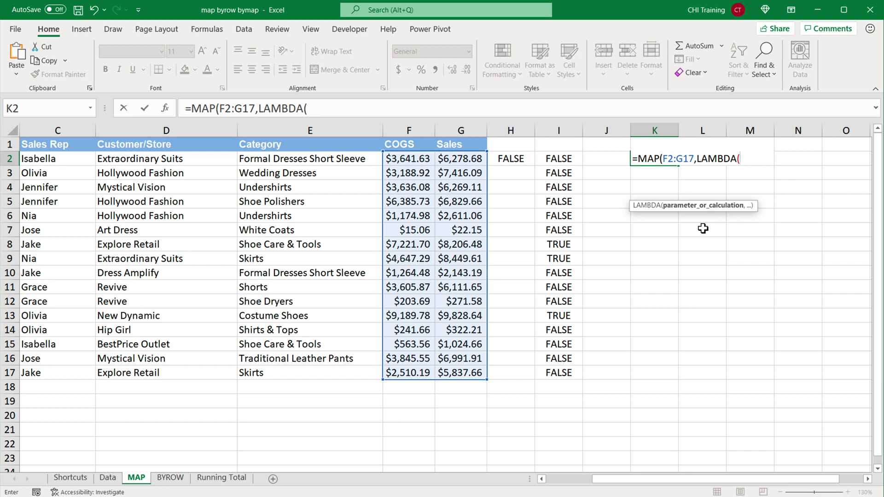
- Give K2's LAMBDA the parameter x and the calculation x>2000, close both functions and enter the formula
text(x,)
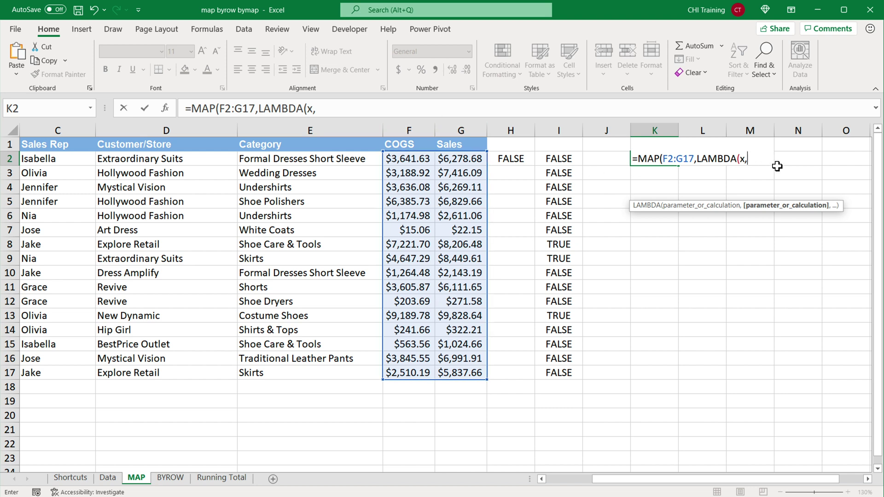
text(x)
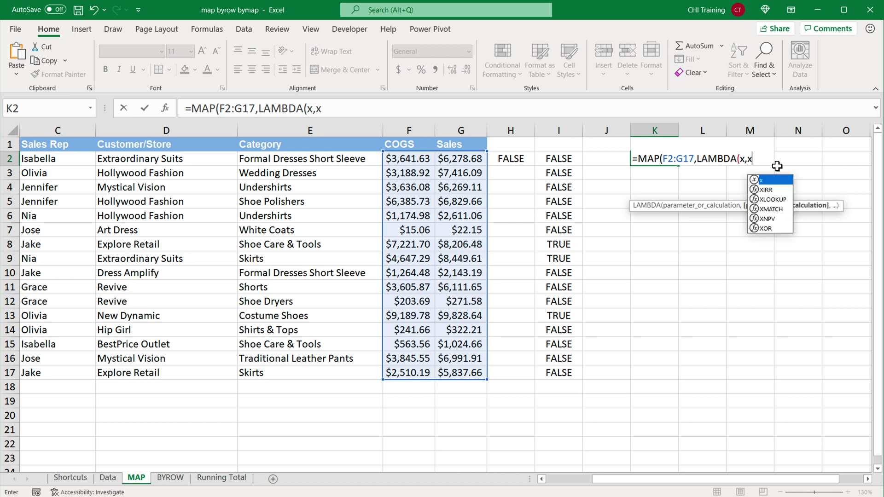
text(>2)
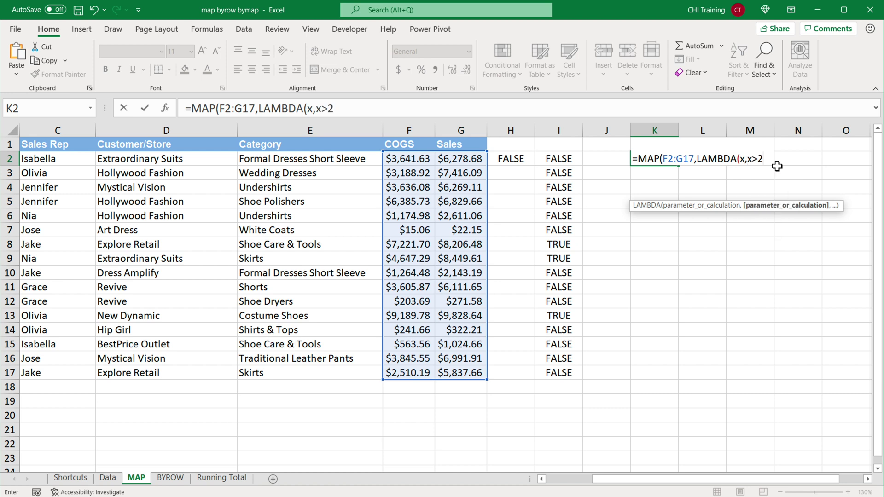
text(000))
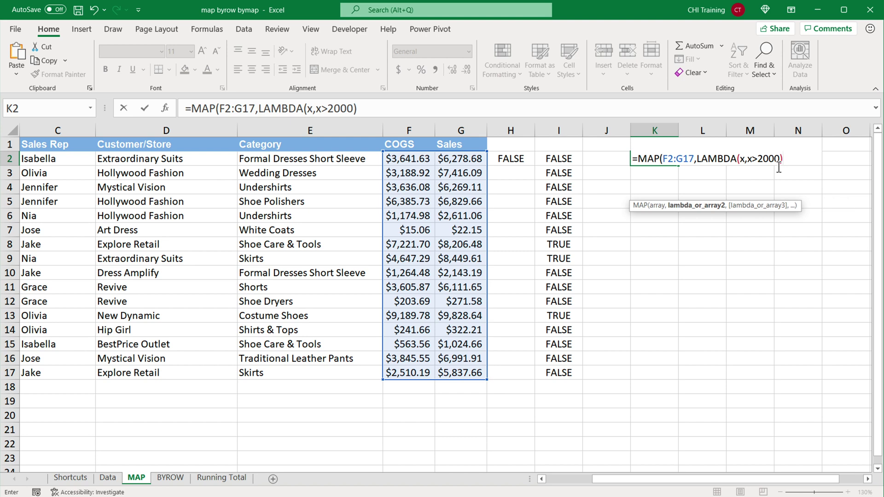
text())
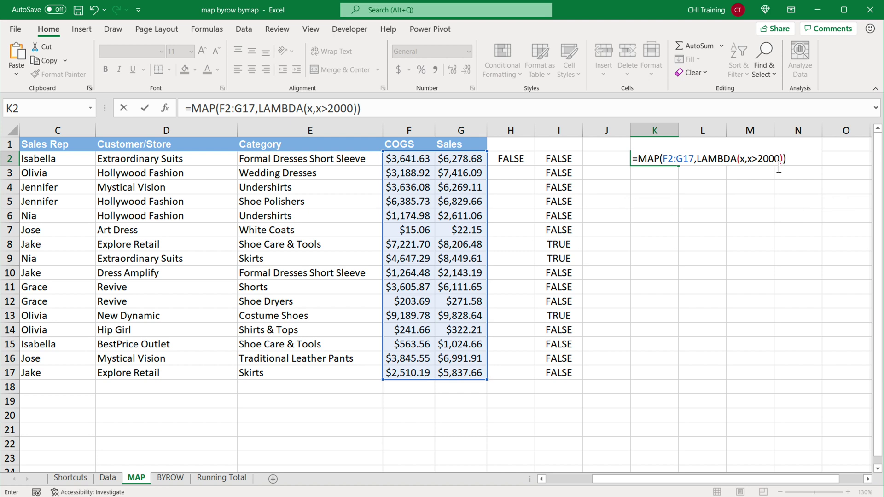
key(Return)
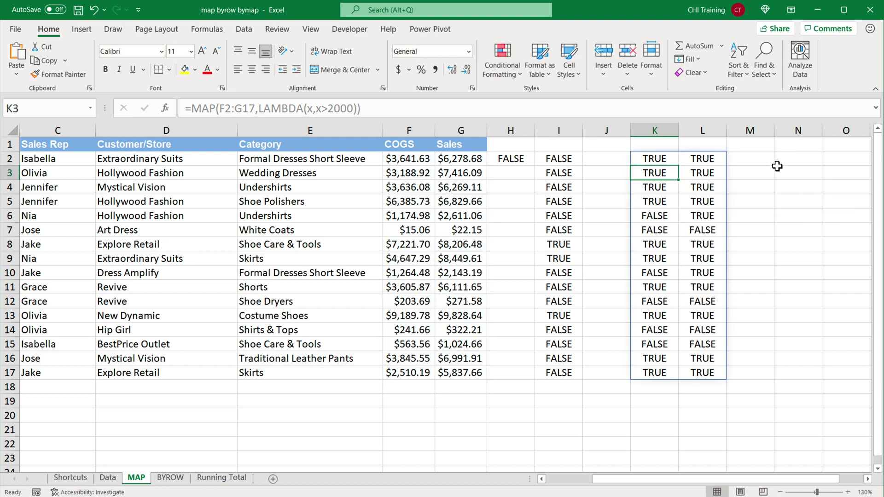
- Compare the COGS values in column F with the MAP results in column K, including rows 6 and 7
click(660, 159)
drag(412, 158, 421, 373)
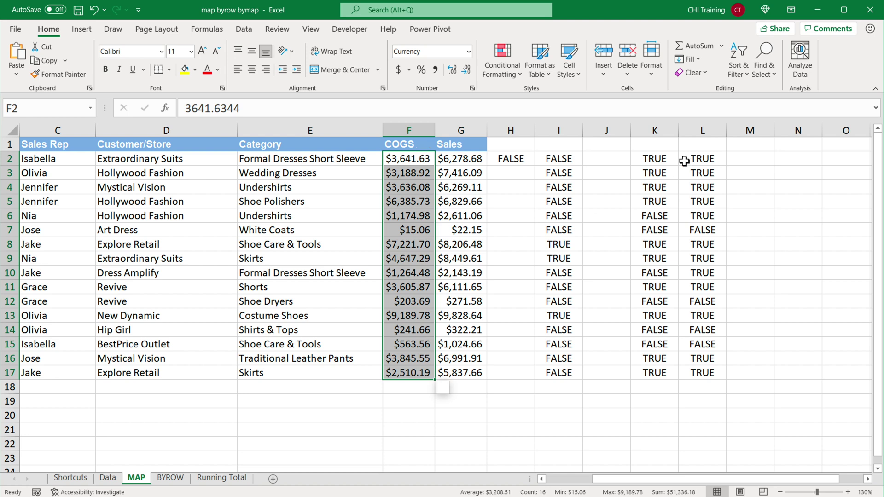
double_click(656, 159)
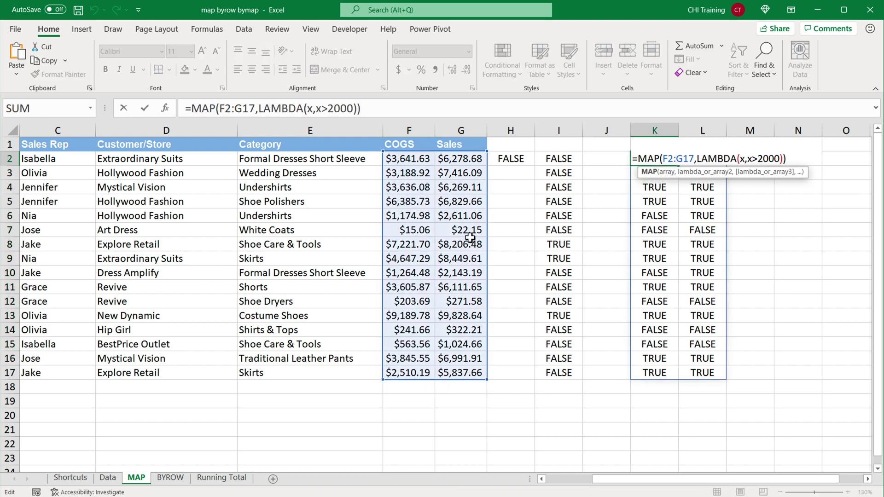
key(Escape)
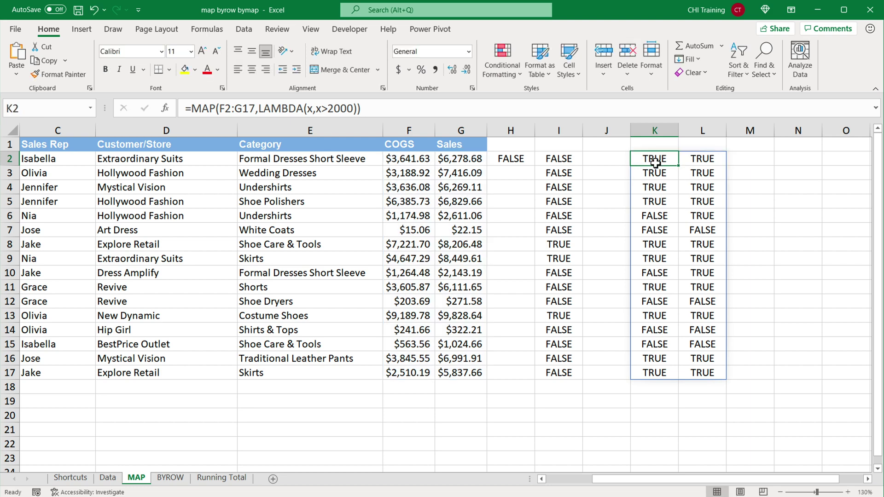
drag(656, 161, 656, 202)
drag(422, 160, 407, 230)
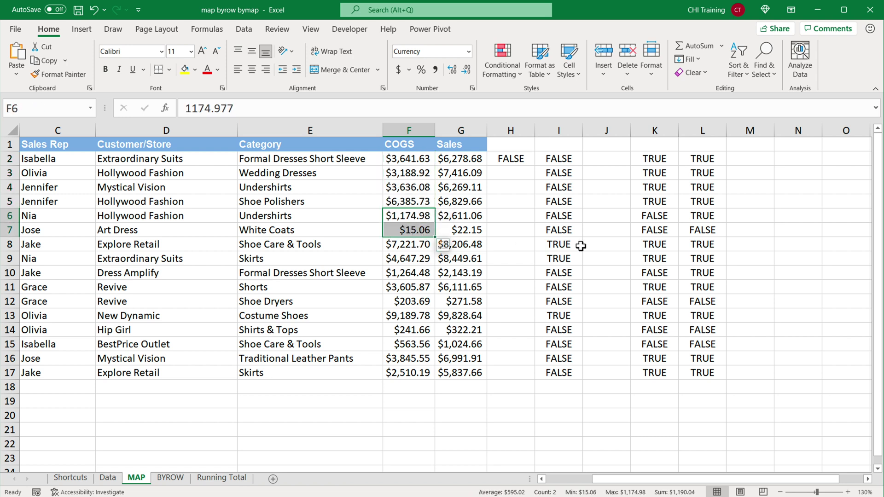
drag(666, 217, 651, 232)
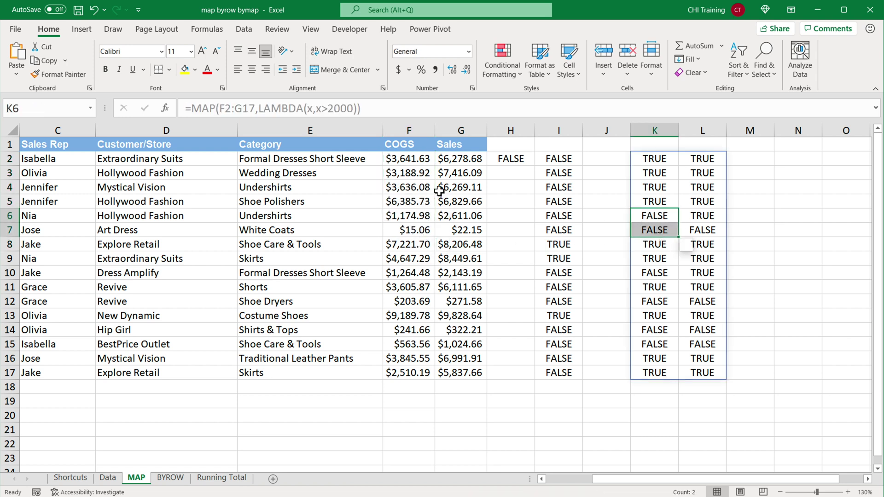
- Compare the Sales values in column G with the results in column L and inspect the x parameter in K2's formula
drag(469, 159, 474, 373)
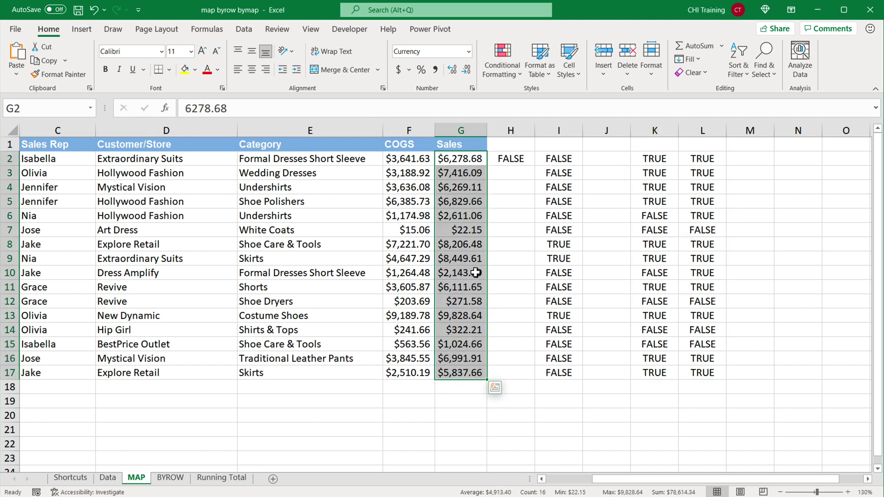
click(459, 232)
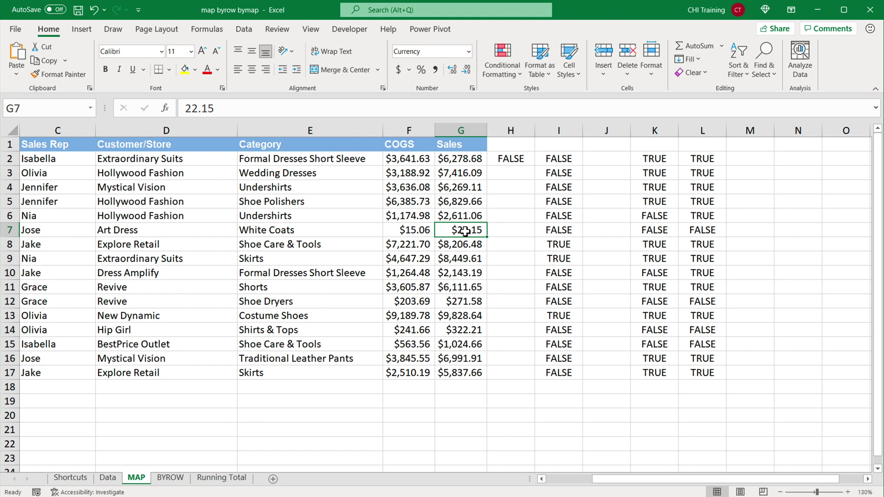
click(700, 232)
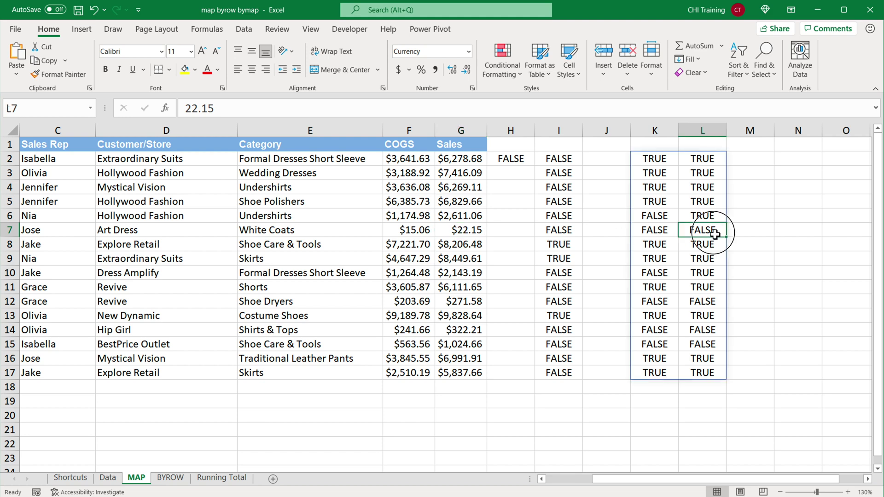
click(642, 159)
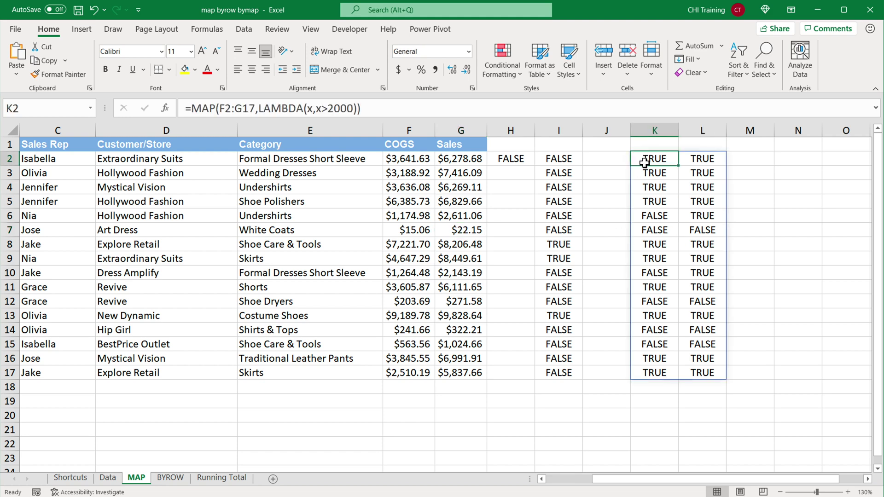
double_click(643, 161)
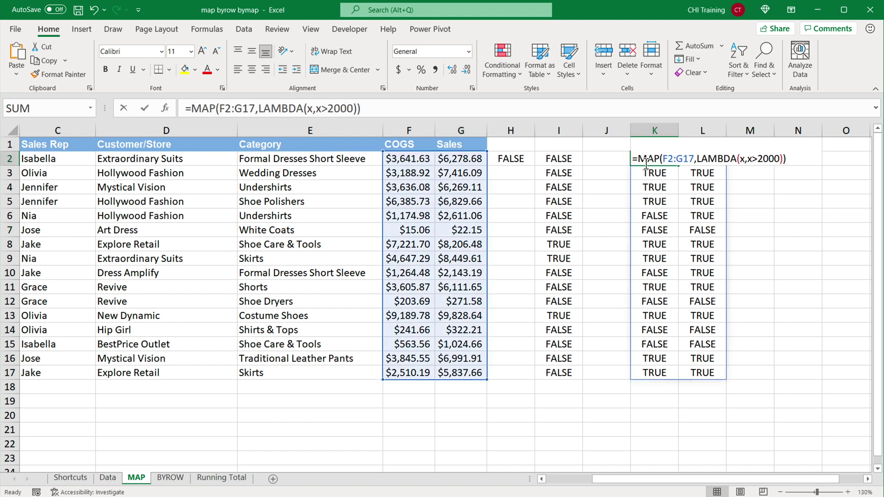
double_click(744, 163)
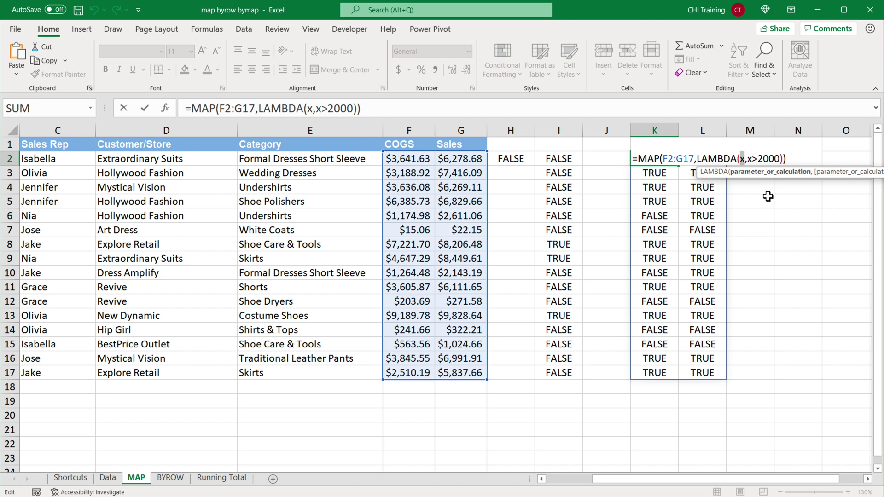
key(Return)
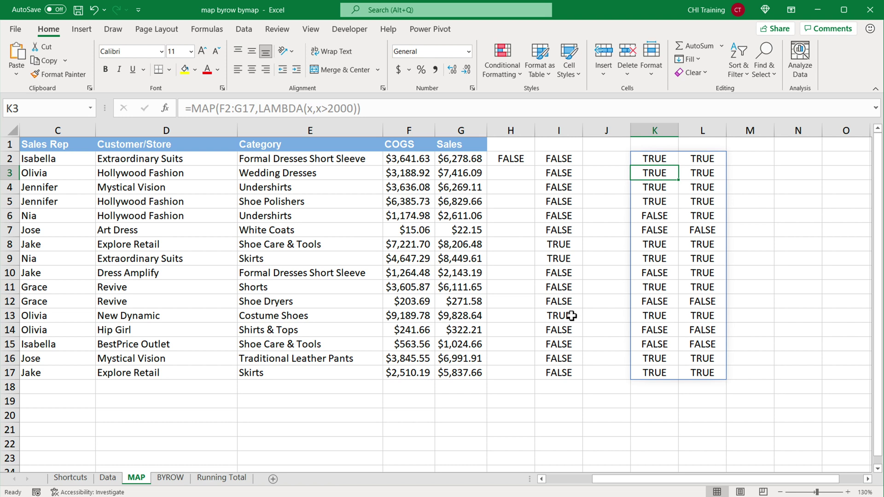
- On the Running Total sheet, enter =SUM(B$2:B2) in C2 to start a running total of the Sales values
click(223, 478)
drag(178, 173, 184, 385)
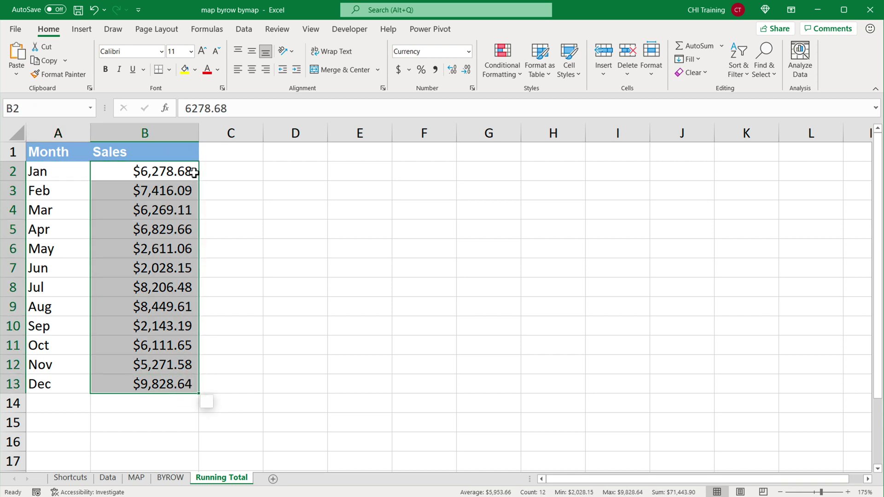
click(247, 173)
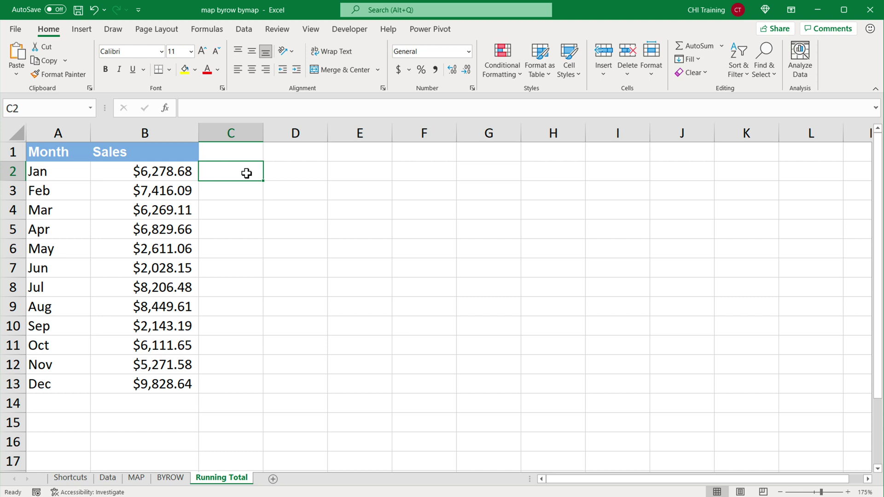
text(=SUM()
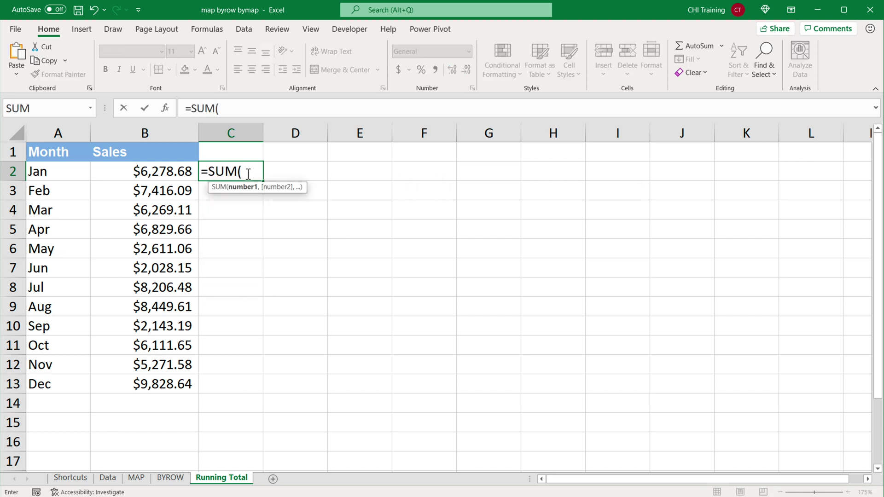
click(150, 172)
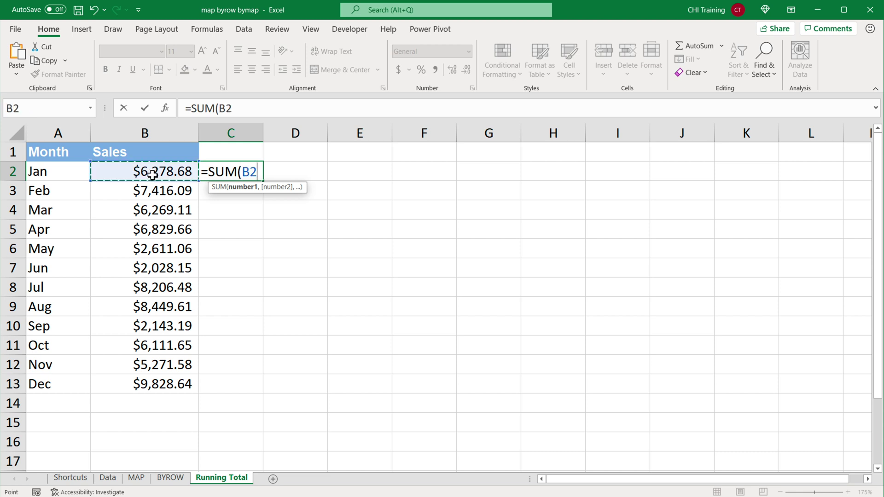
key(F8)
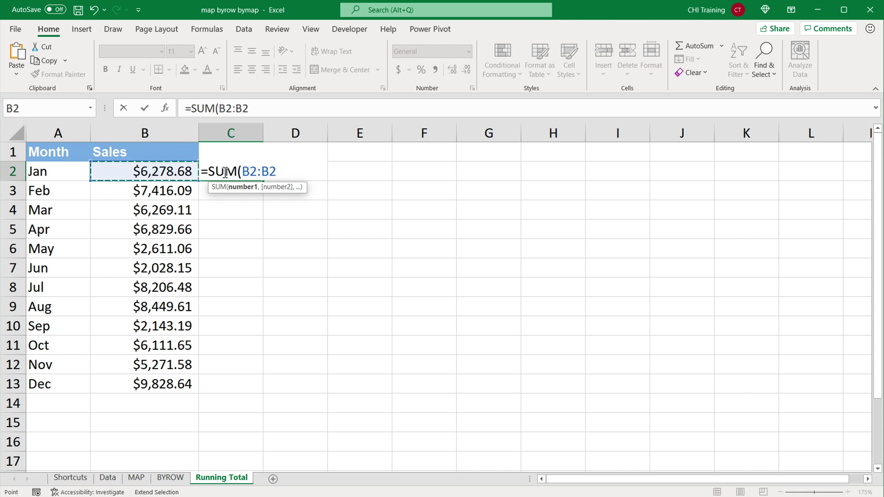
text())
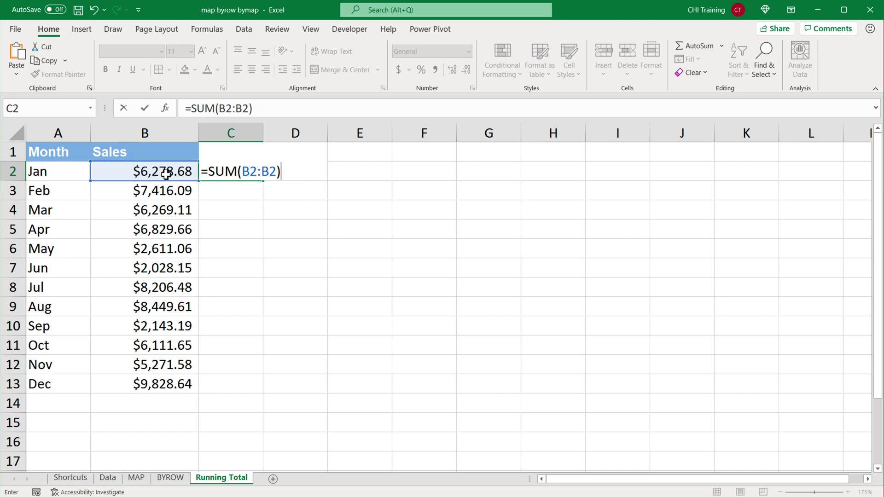
key(F2)
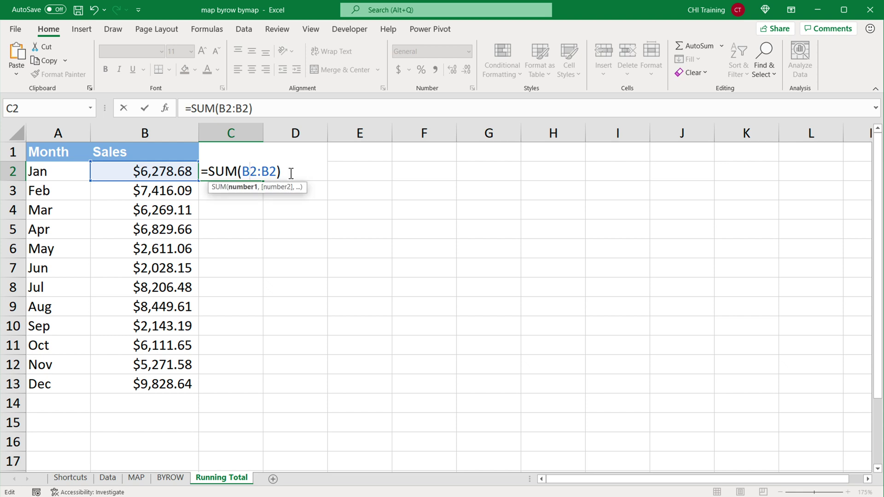
text($)
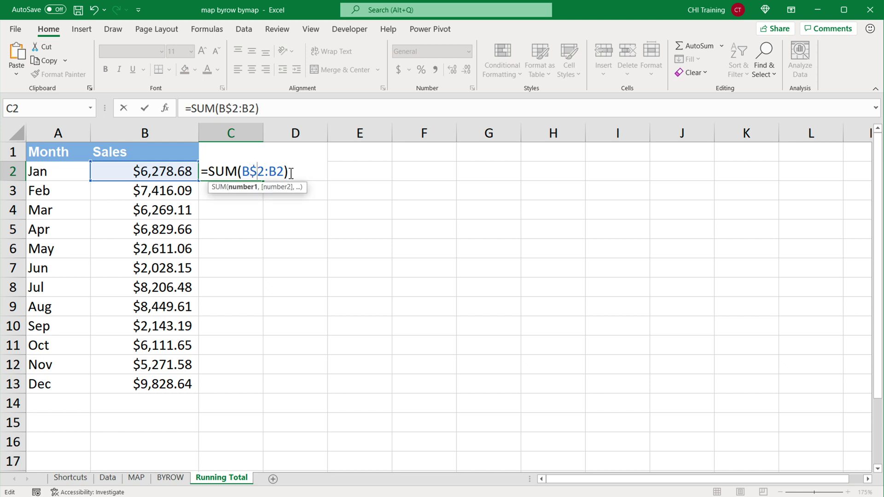
key(Return)
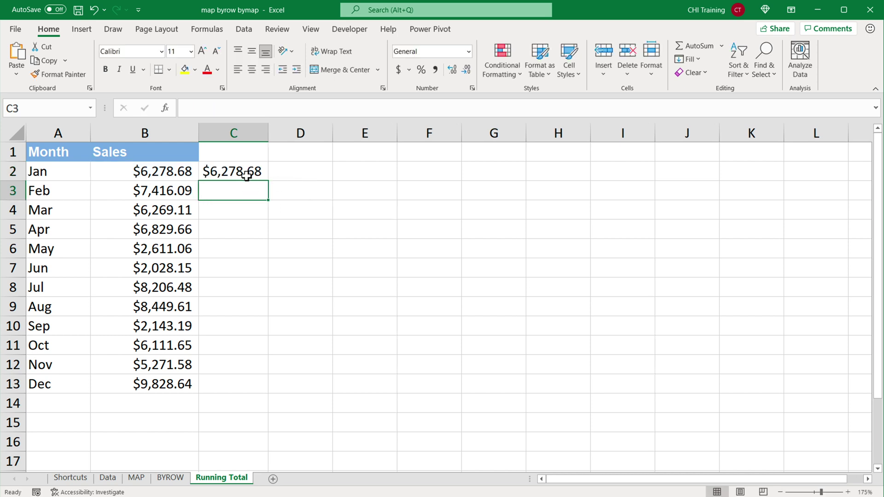
- Fill the running total formula from C2 down to C13 and widen column C to fit the amounts
key(Up)
drag(269, 183, 234, 388)
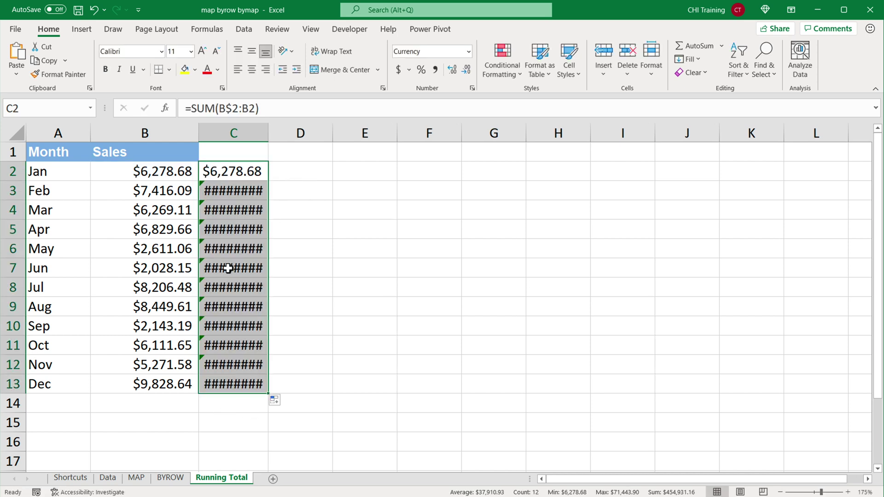
drag(270, 136, 308, 134)
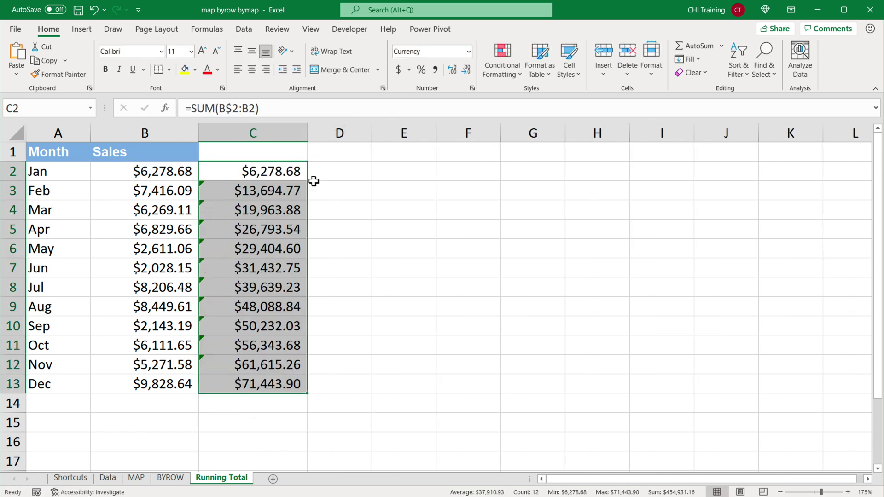
- Inspect the running total formulas in C2 and C3, comparing the anchored start reference with the relative end reference
click(252, 174)
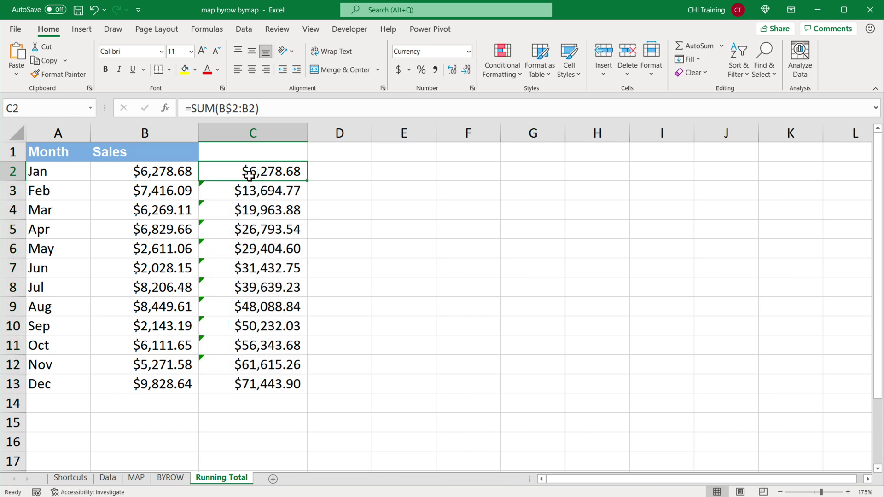
double_click(249, 175)
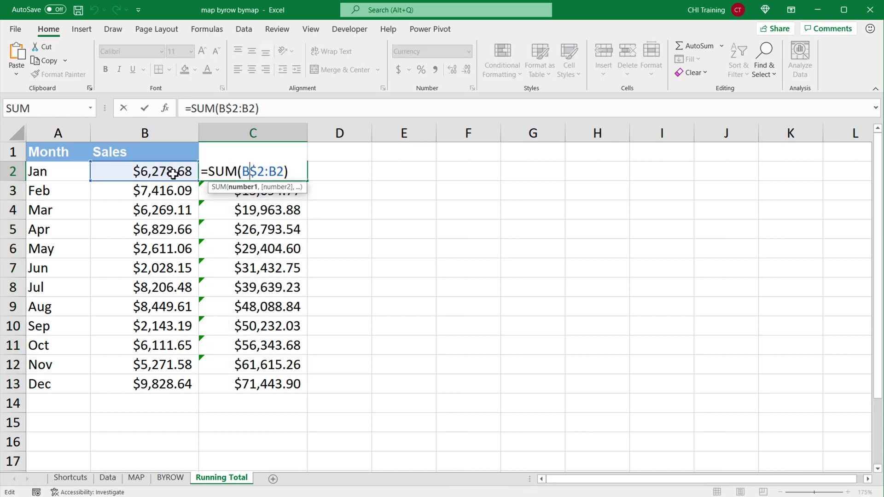
key(Escape)
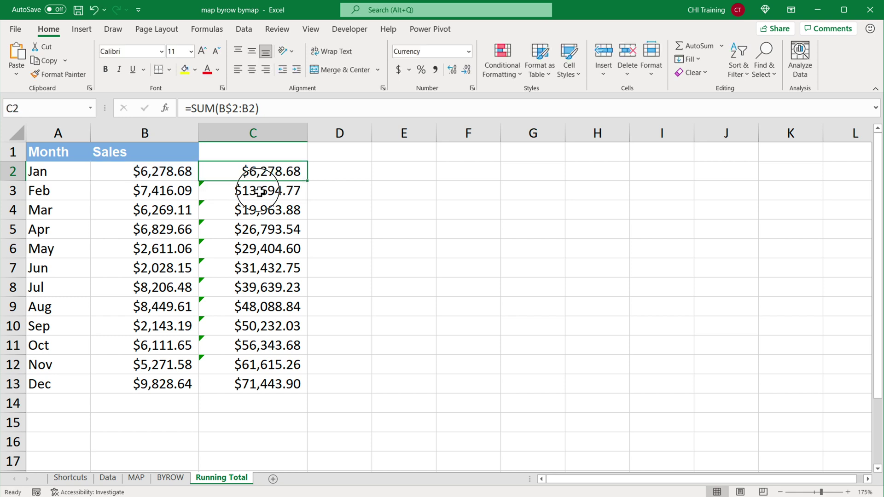
double_click(261, 191)
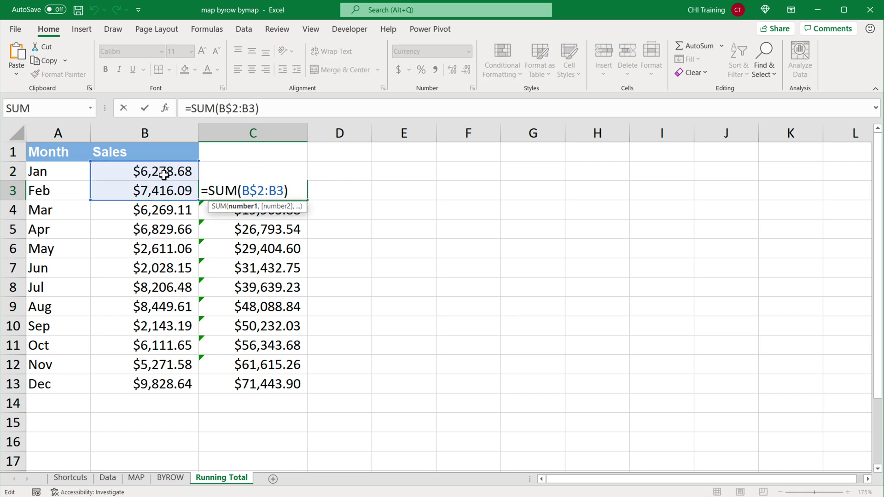
drag(242, 191, 265, 191)
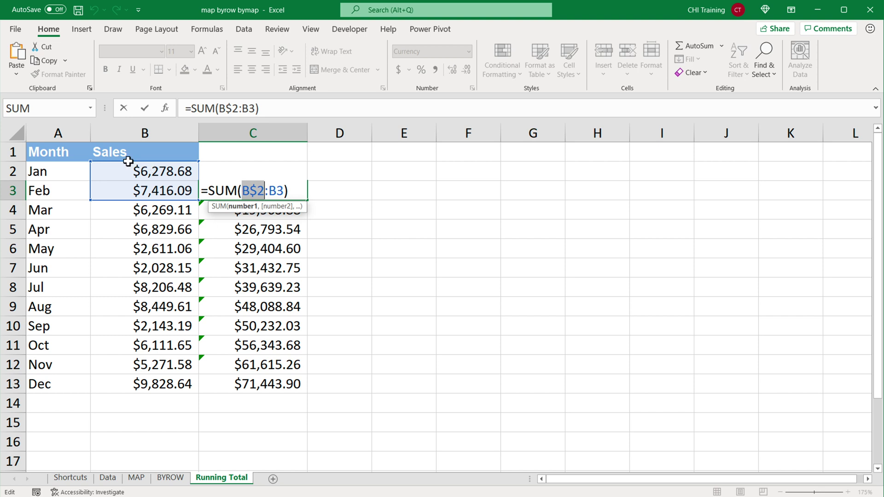
double_click(275, 190)
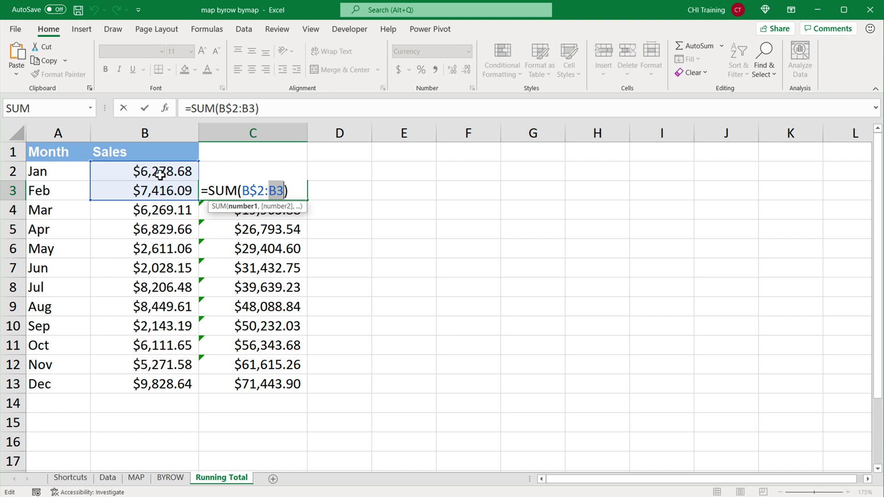
key(Escape)
- Examine how the summed range expands in the running total formulas in C4, C5, C6 and C13
double_click(259, 212)
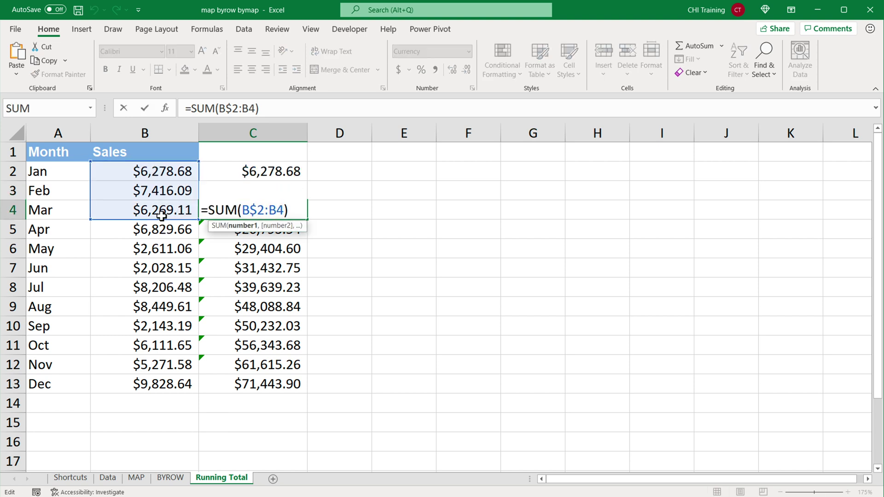
key(Escape)
click(250, 234)
double_click(250, 232)
key(Escape)
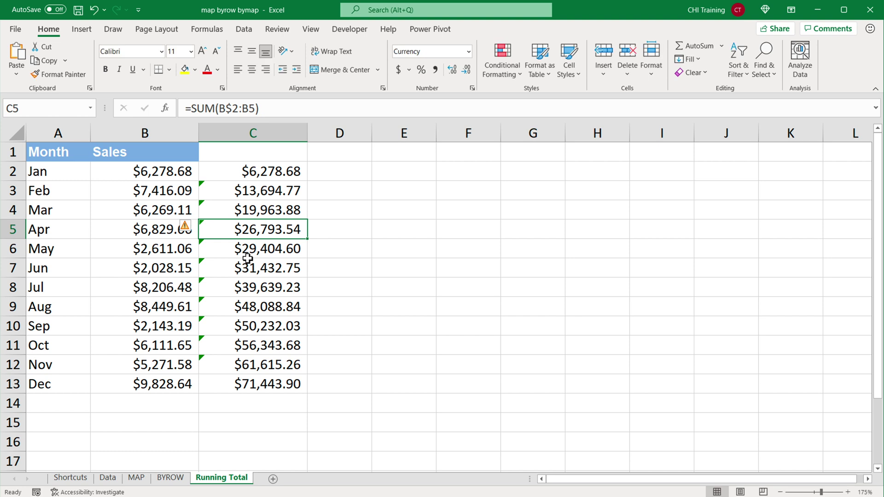
click(253, 250)
double_click(253, 249)
key(Escape)
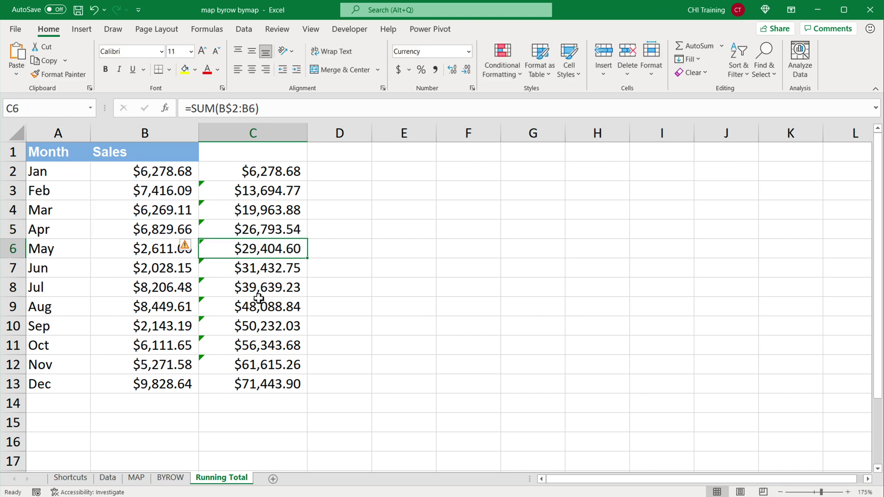
double_click(251, 385)
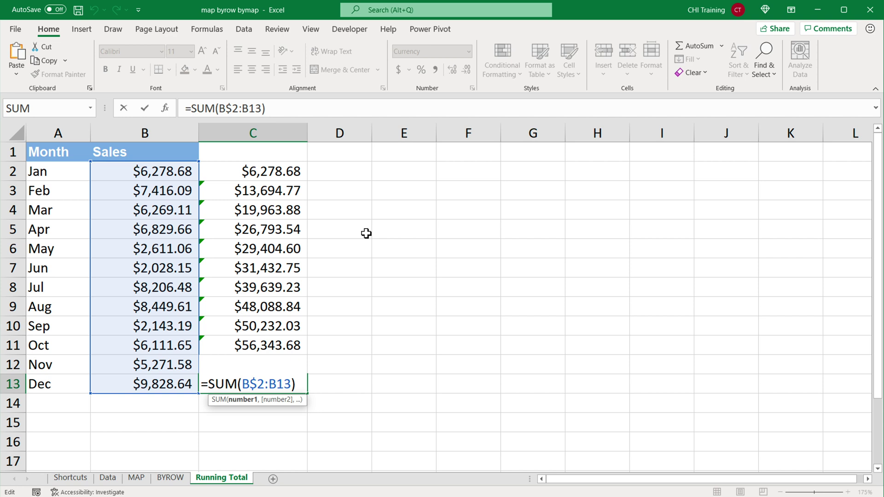
key(Return)
- Start a MAP formula in D2 with the Sales range B2:B13 as its array, followed by a LAMBDA function
click(347, 171)
text(=)
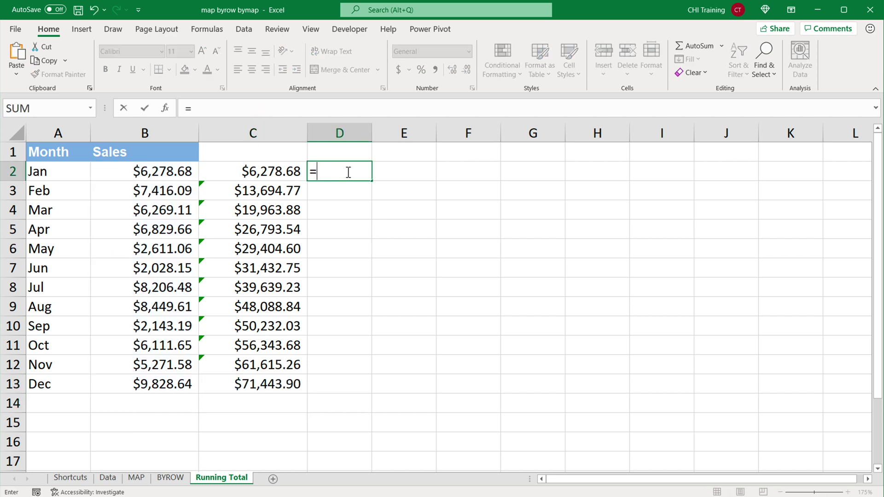
text(MAP()
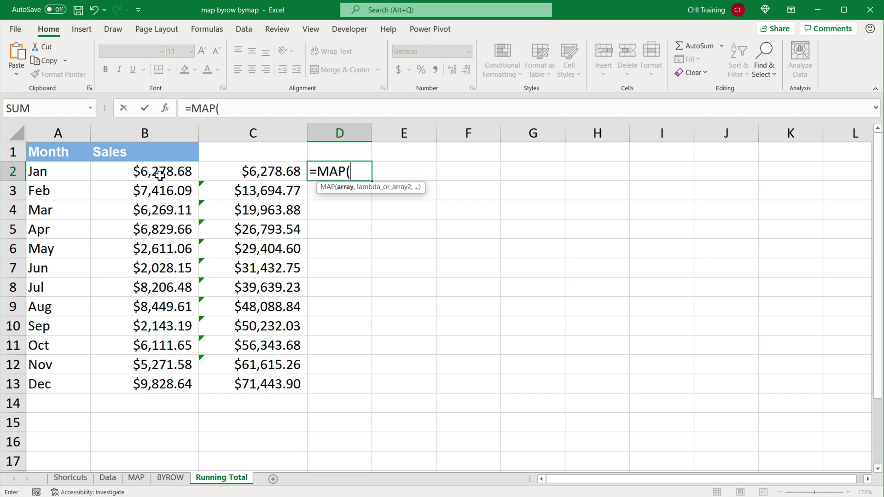
drag(160, 174, 158, 384)
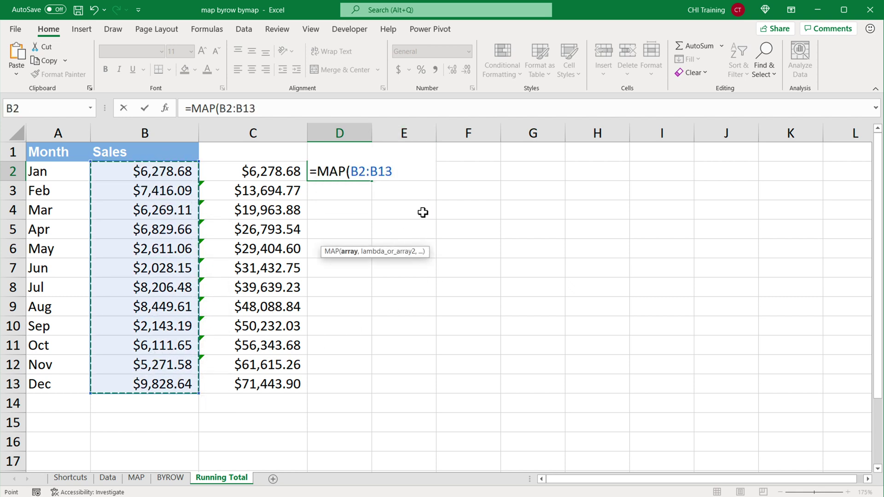
text(,L)
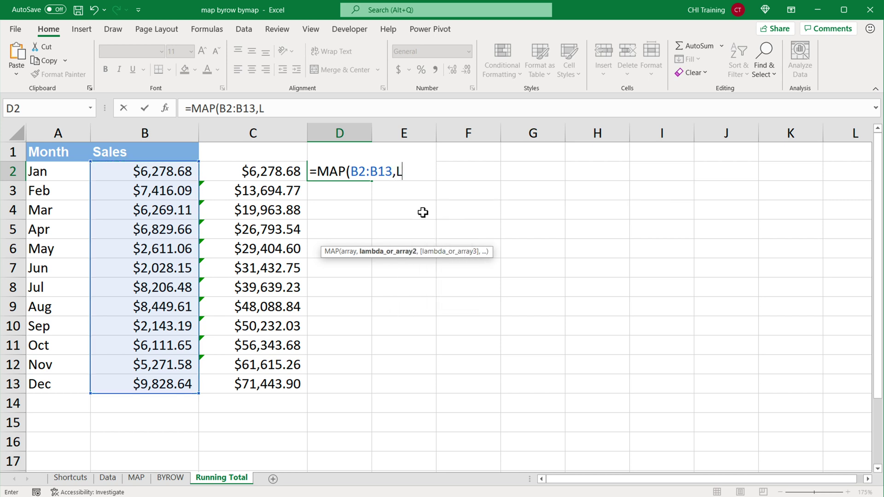
text(A)
key(Tab)
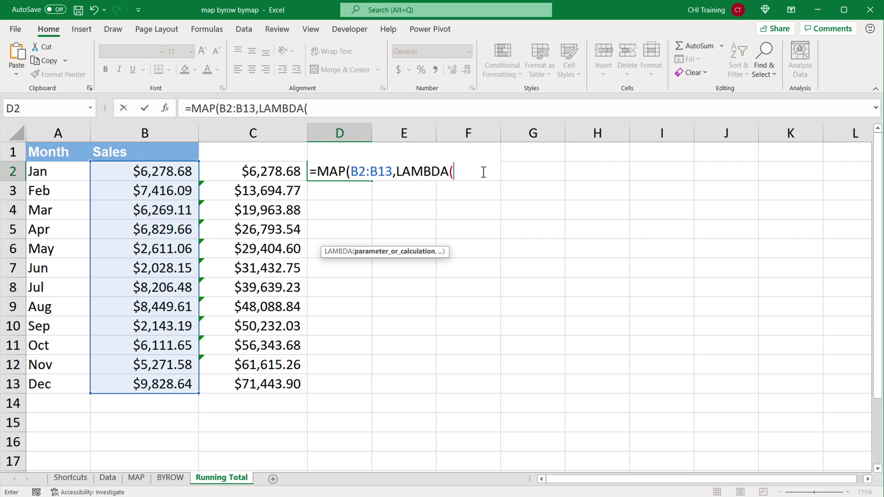
- Complete the D2 formula as =MAP(B2:B13,LAMBDA(r,SUM(B$2:B2))) and enter it
text(,)
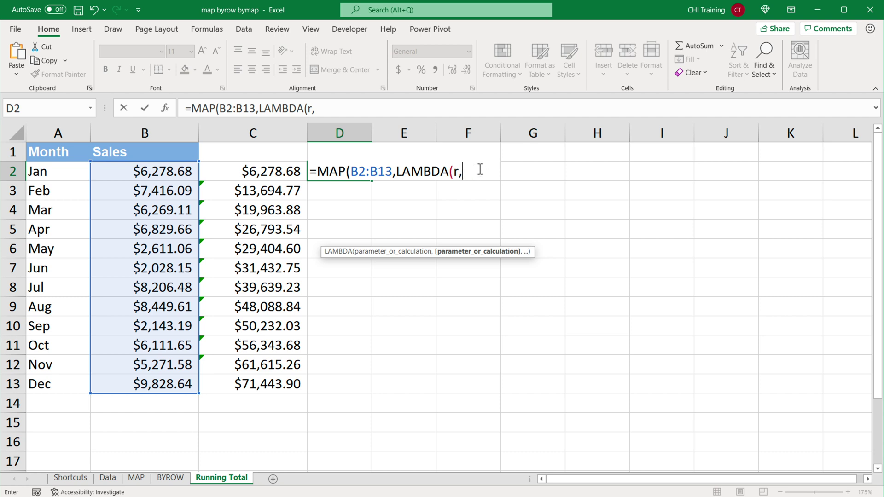
text(SUM()
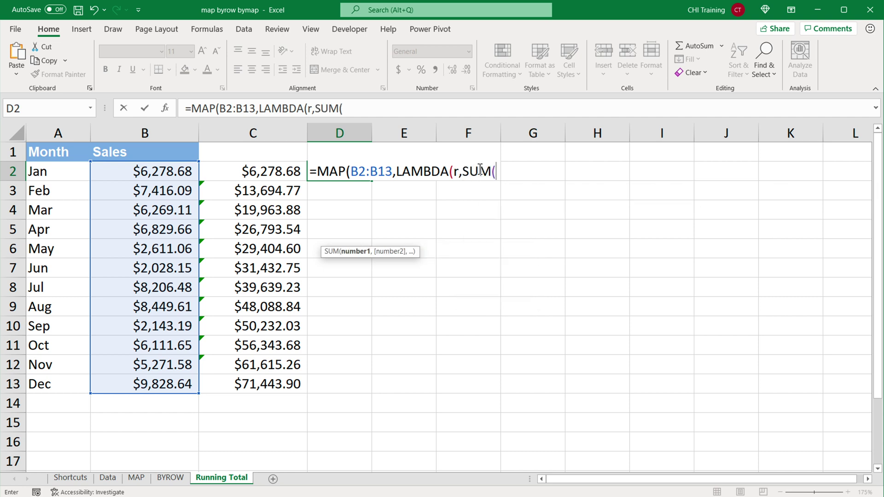
text(B2:B2)
click(511, 172)
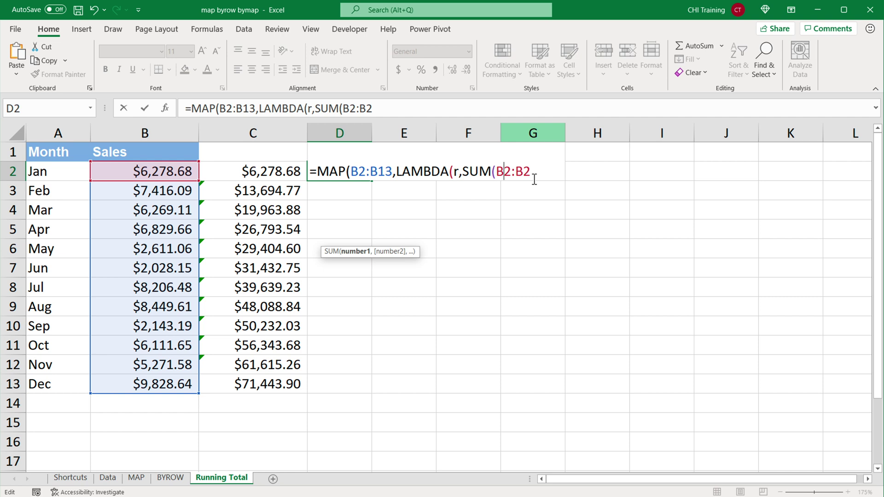
text($2:B2)
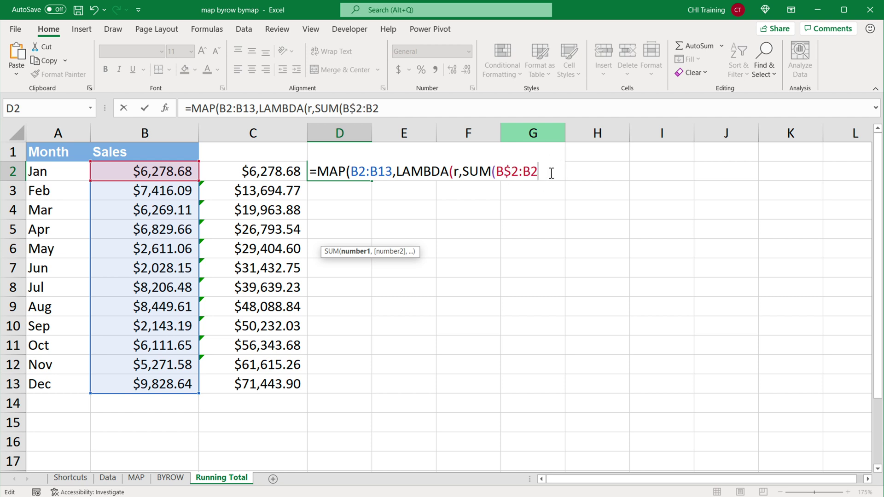
text())
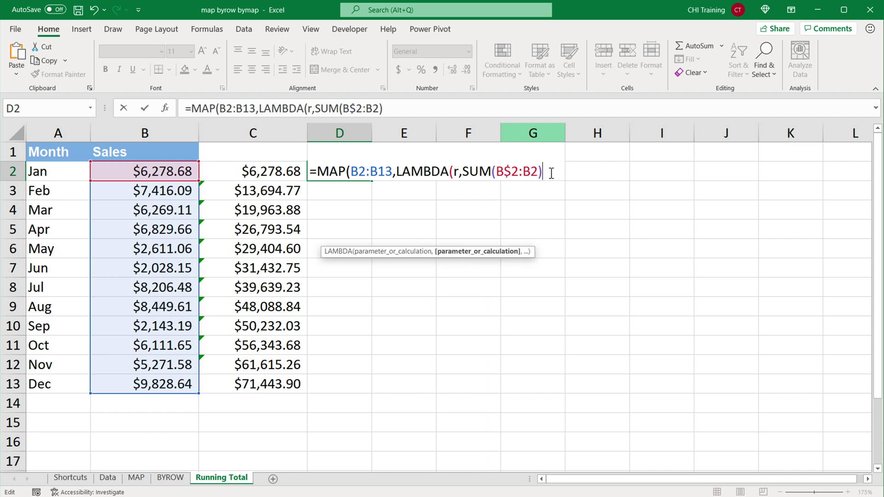
text())
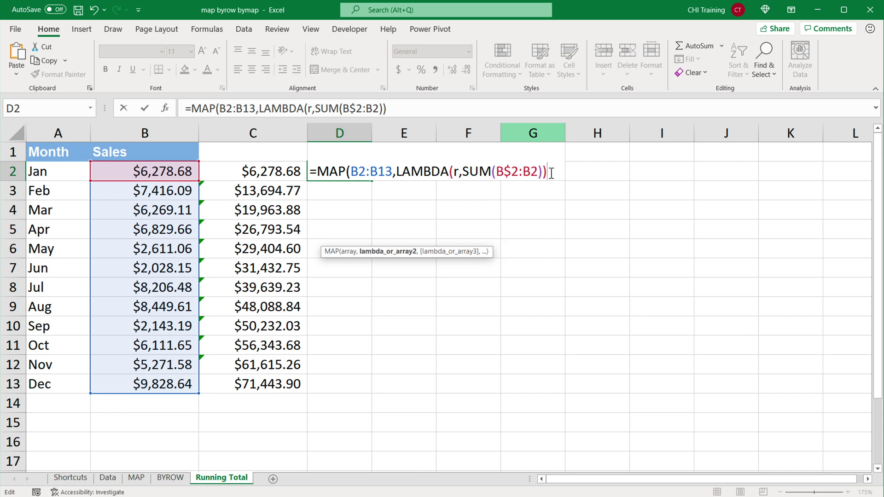
text())
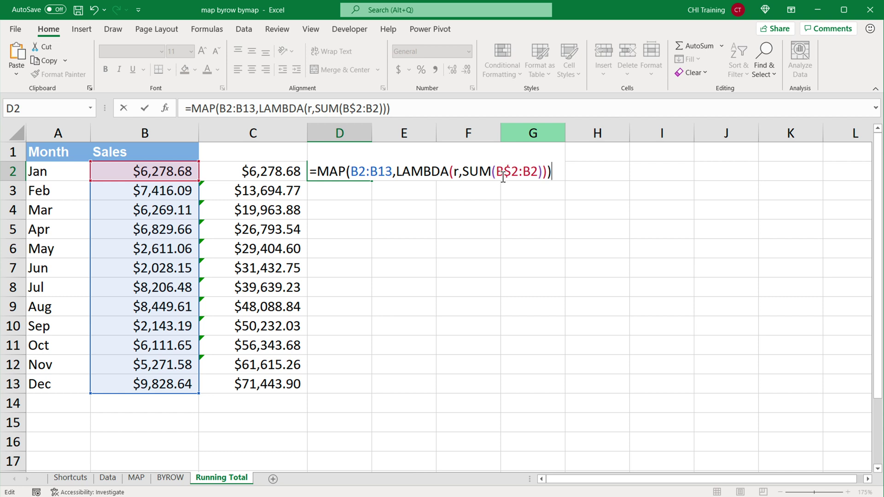
double_click(457, 173)
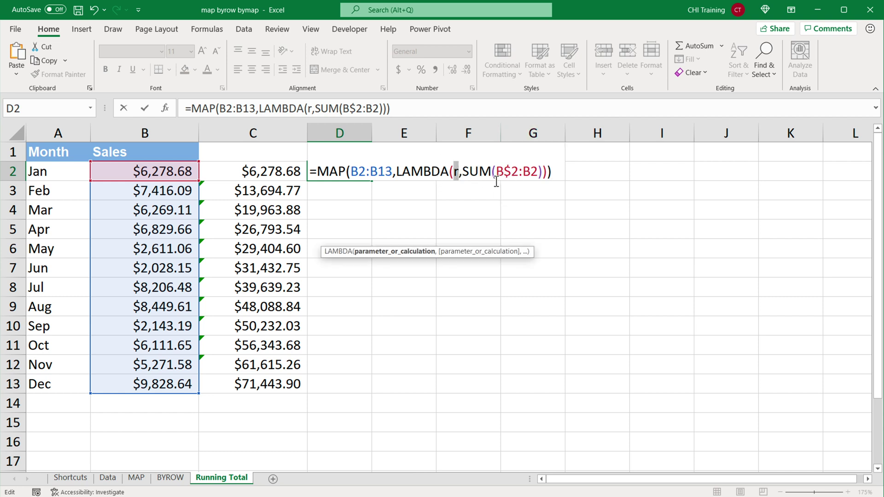
click(487, 173)
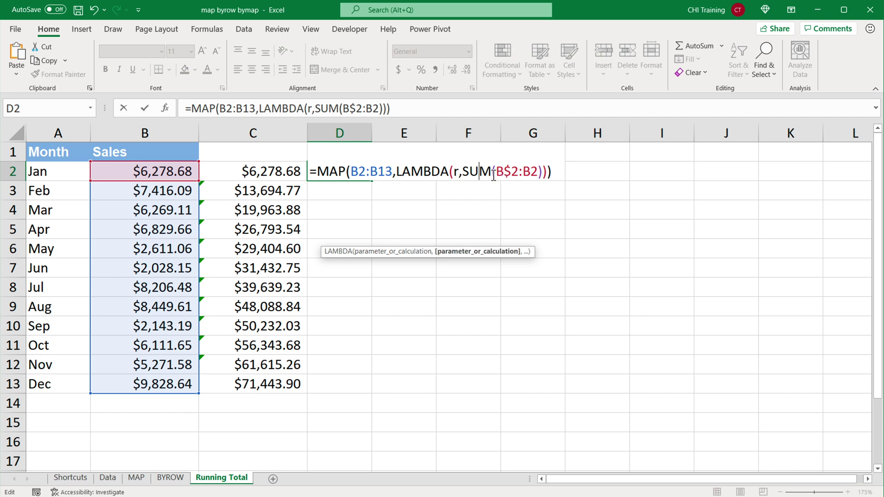
key(Return)
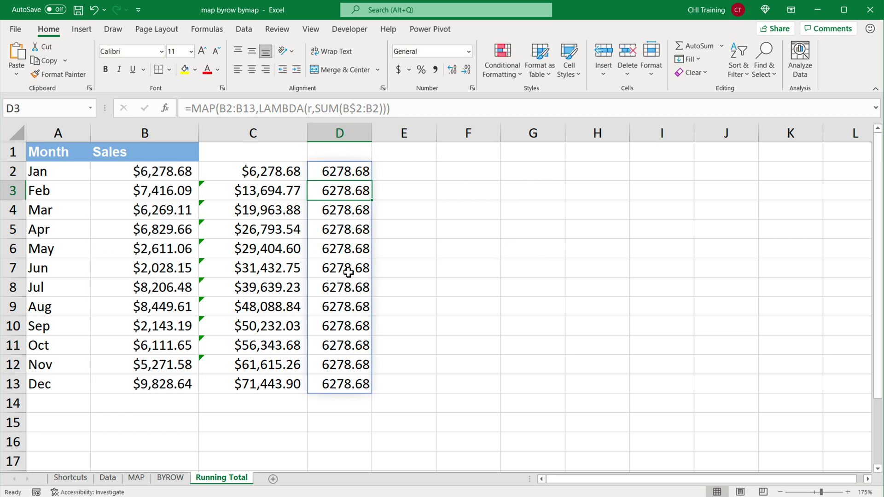
- Examine how the end reference of the summed range changes from row to row in the running total formulas in C2 through C6
double_click(269, 171)
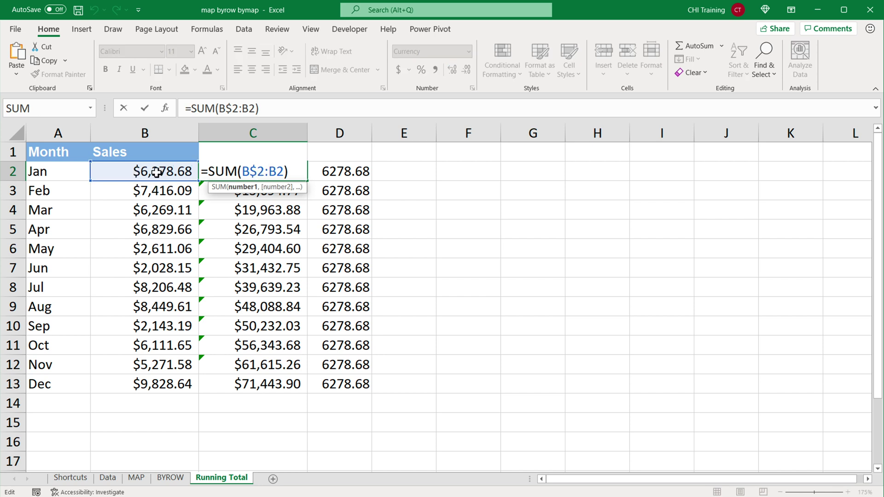
key(Return)
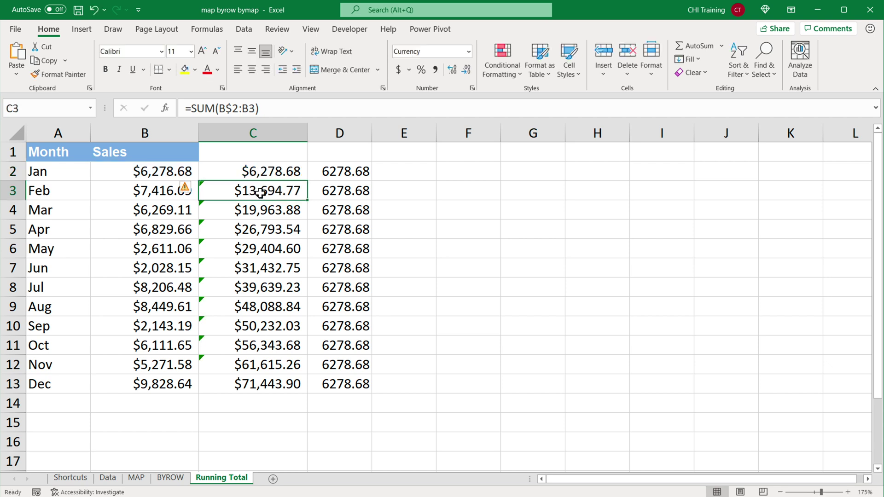
double_click(253, 190)
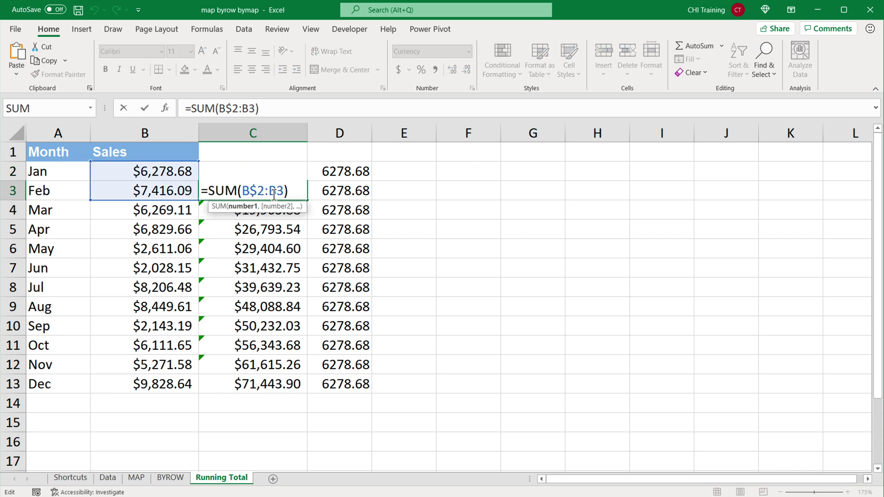
drag(272, 191, 286, 191)
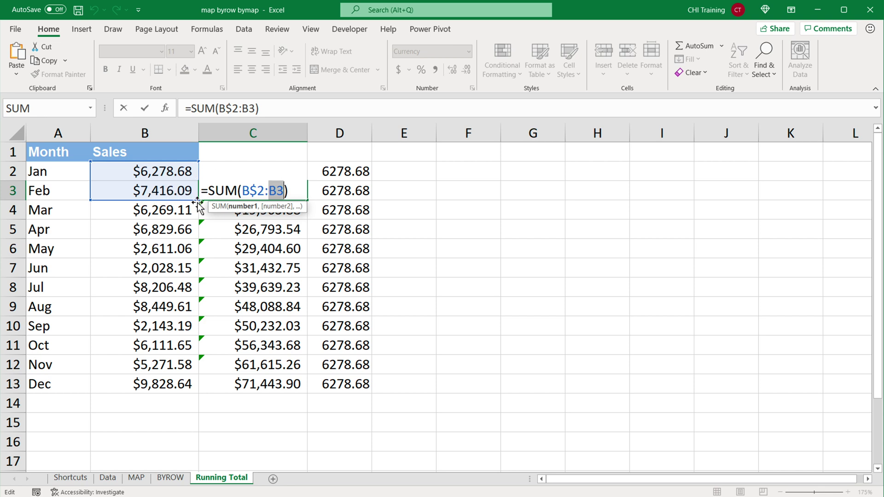
key(Return)
double_click(253, 209)
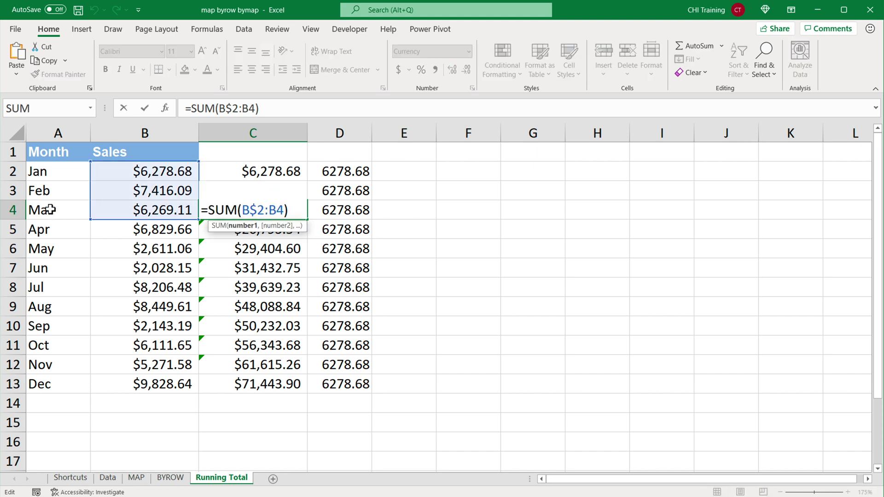
key(Return)
double_click(287, 230)
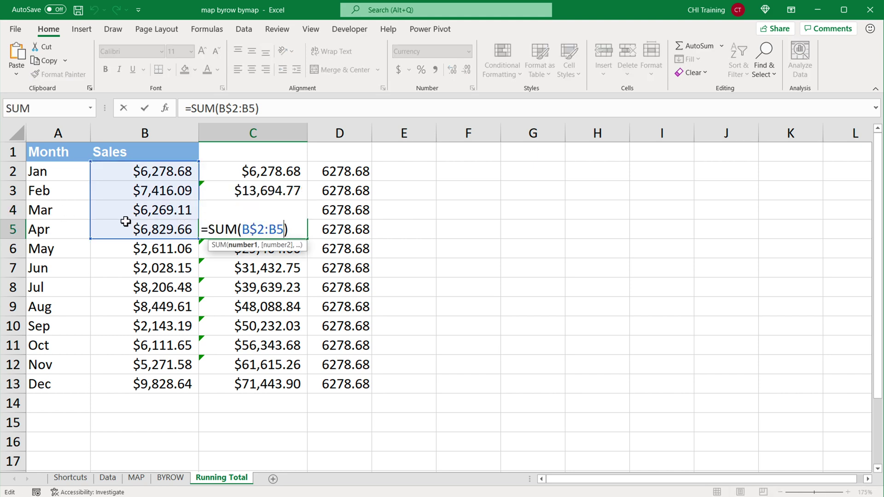
key(Return)
double_click(248, 252)
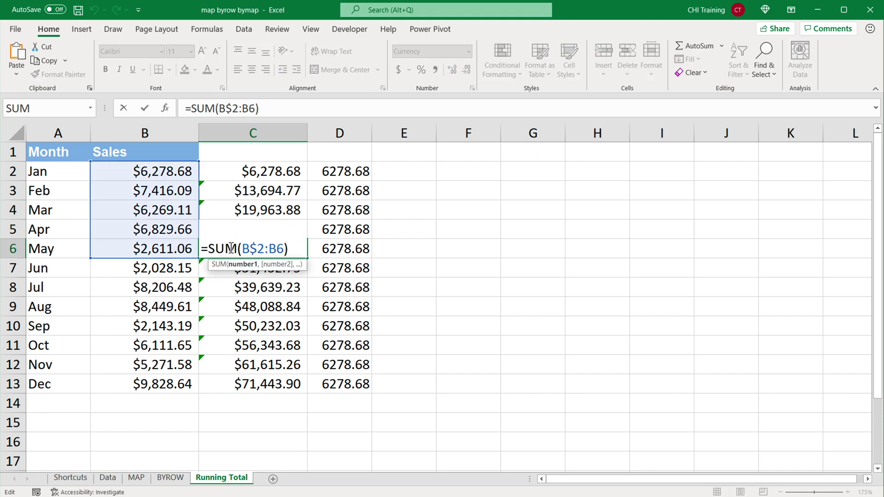
drag(244, 251, 284, 251)
key(Return)
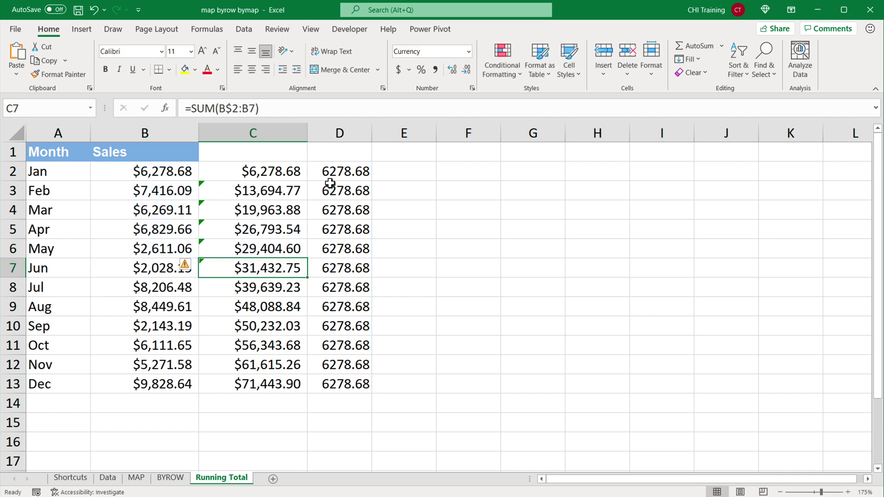
click(256, 172)
- Replace the end reference B2 inside the SUM of the D2 formula with the LAMBDA parameter r
double_click(340, 171)
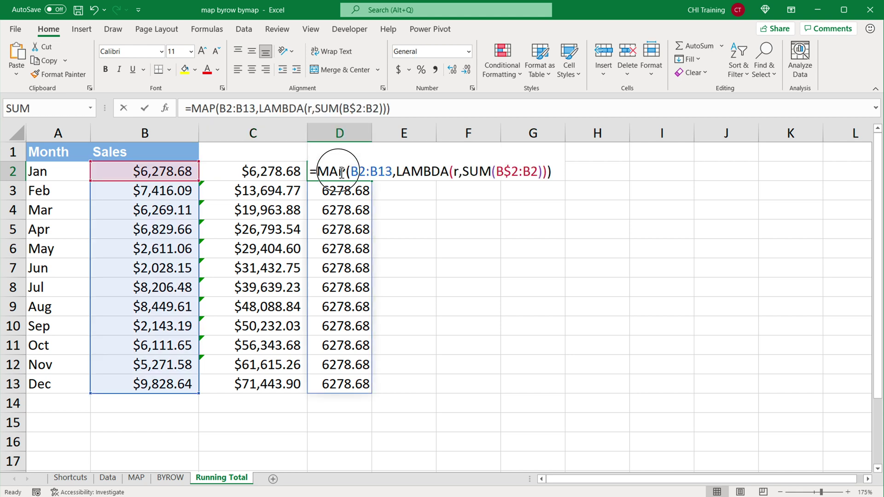
drag(524, 172, 540, 174)
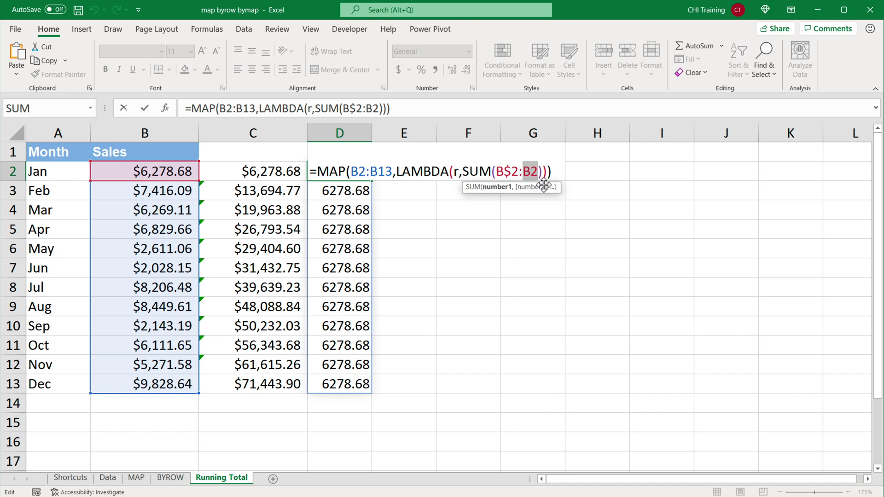
text(r)
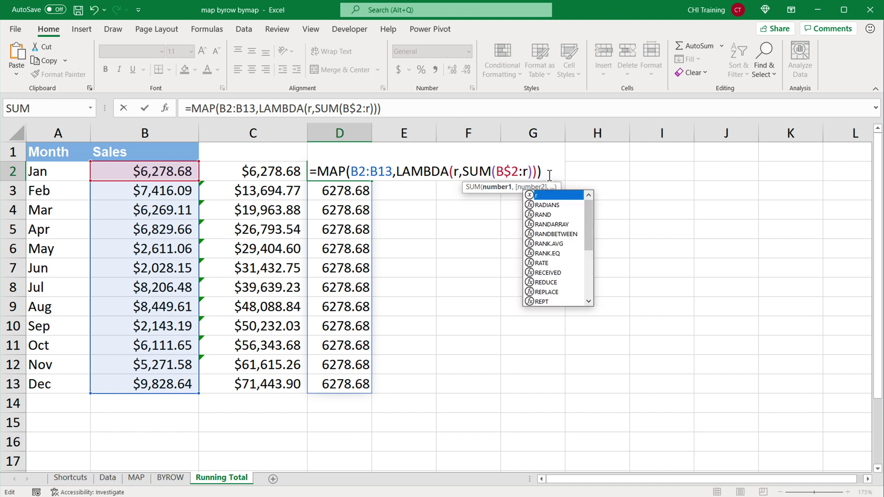
click(547, 173)
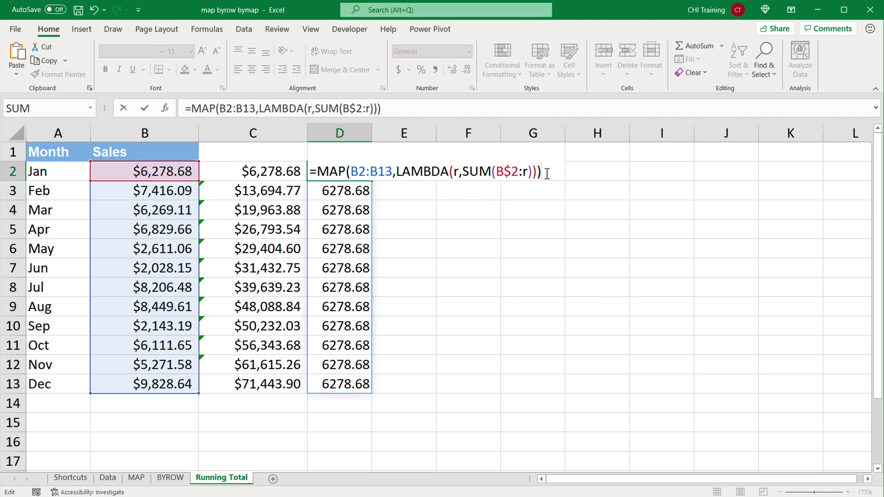
key(Return)
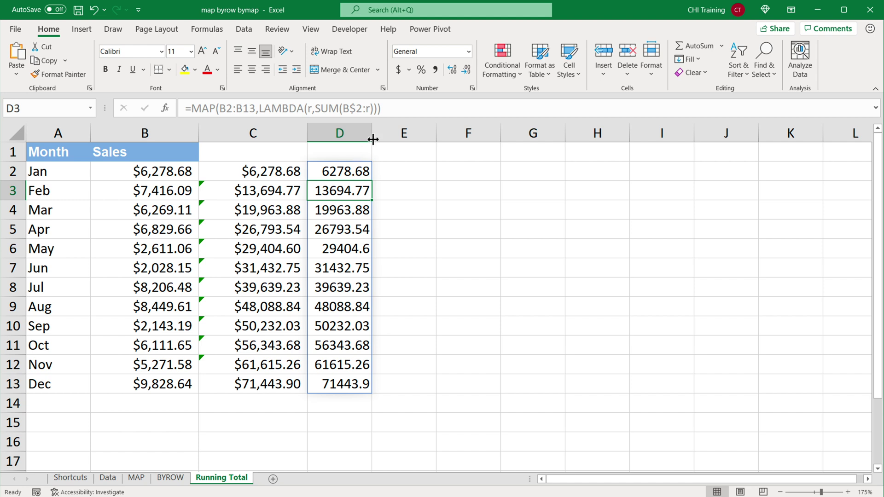
- Widen column D and apply the Accounting number format to the whole column
drag(372, 136, 401, 144)
double_click(359, 172)
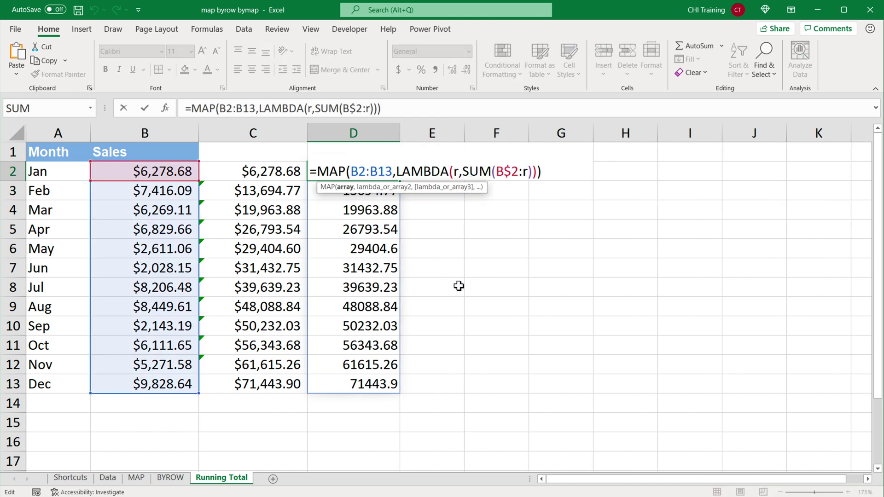
key(Return)
click(353, 133)
click(398, 69)
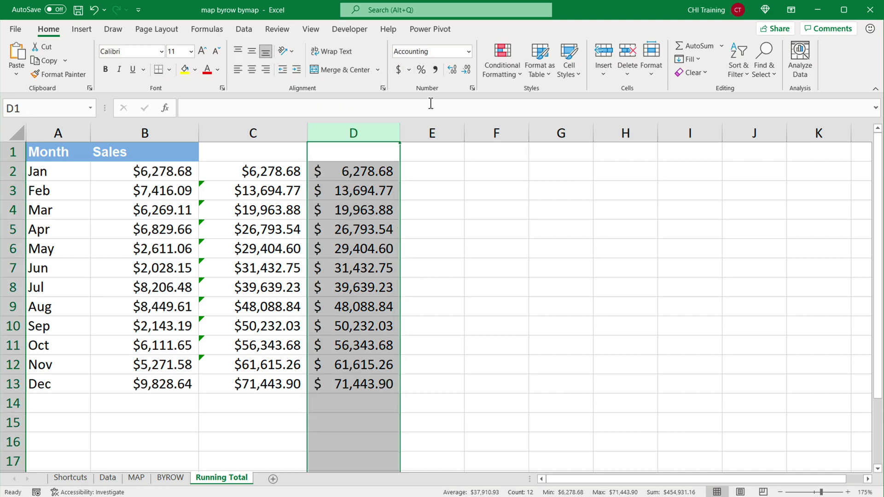
double_click(374, 179)
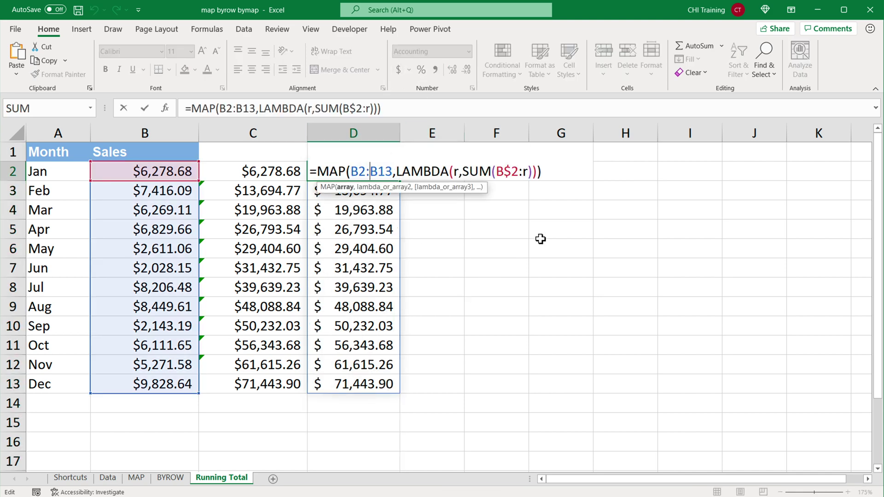
key(Return)
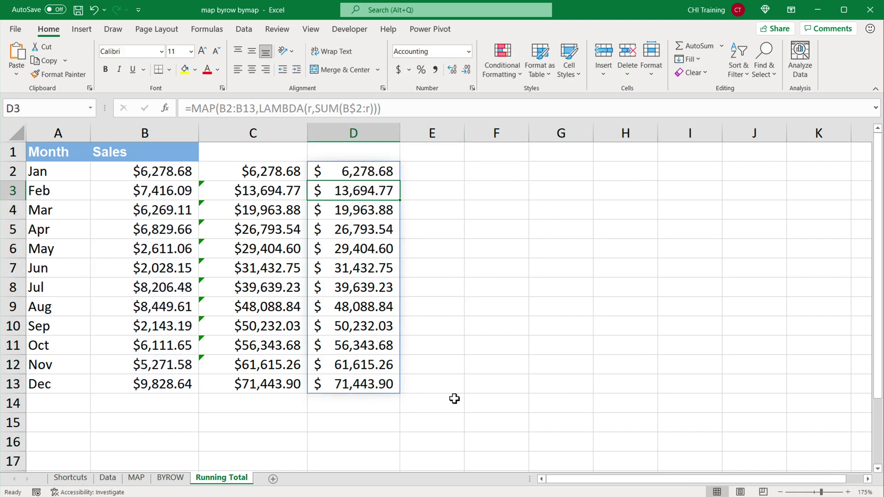
- Switch to the BYROW sheet and review the individual Score 1 values in F2:F17
click(170, 478)
key(ctrl+Home)
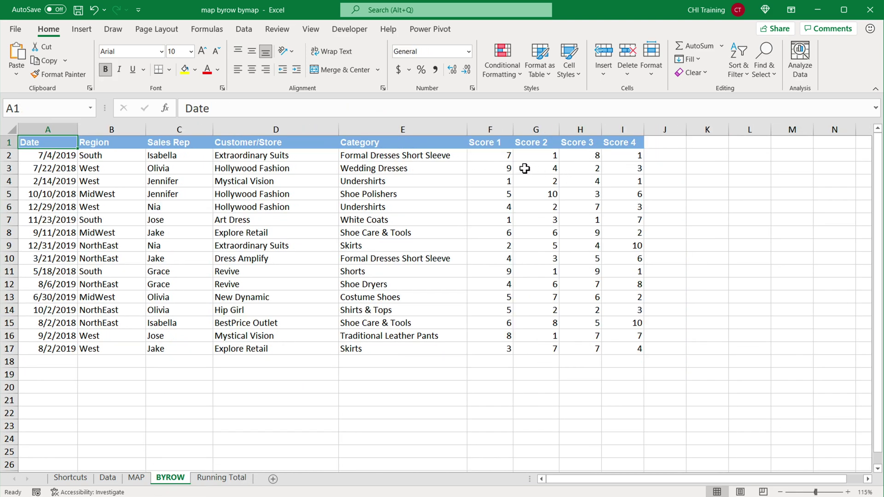
click(510, 159)
click(512, 167)
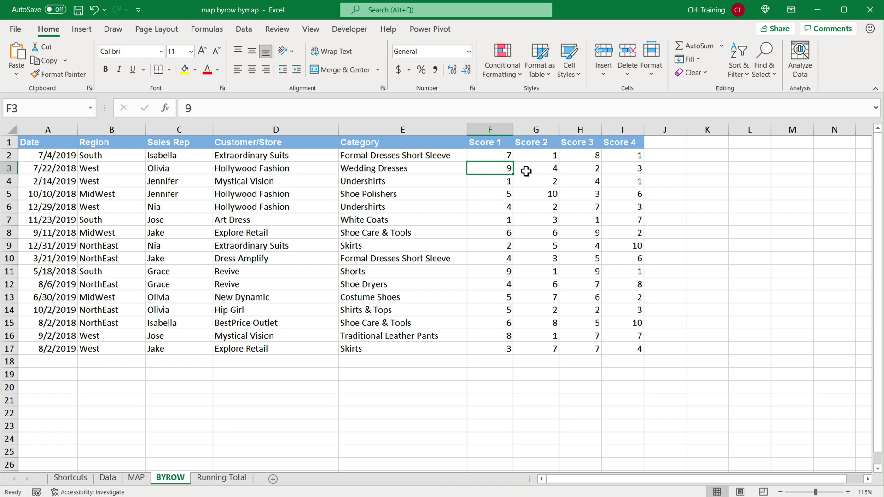
click(510, 182)
click(511, 194)
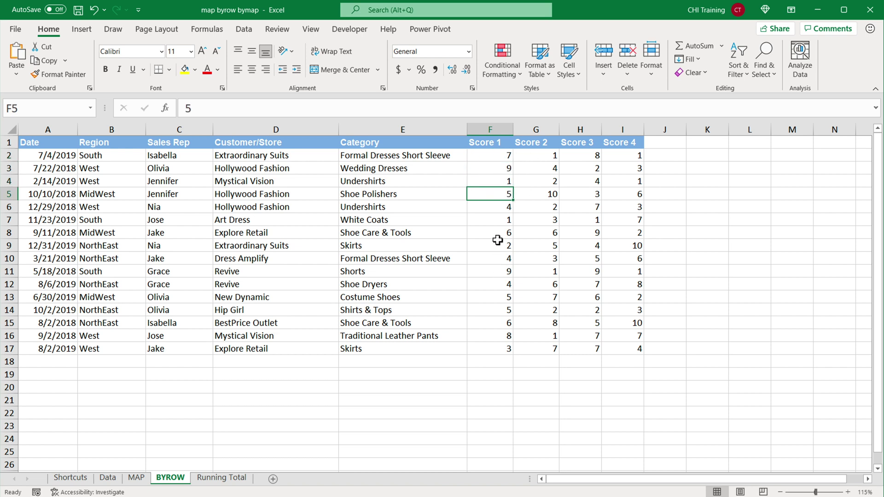
drag(509, 158, 491, 351)
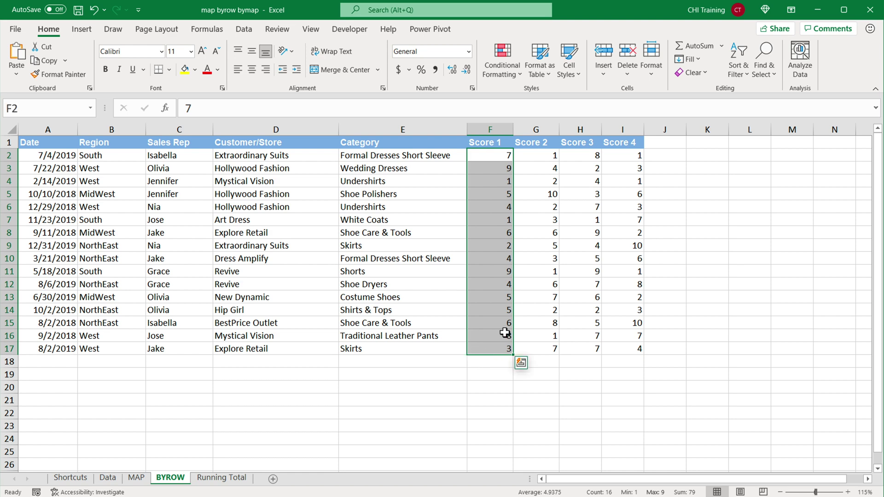
- Select the four scores of the first record, F2:I2, to view them as one row
click(653, 159)
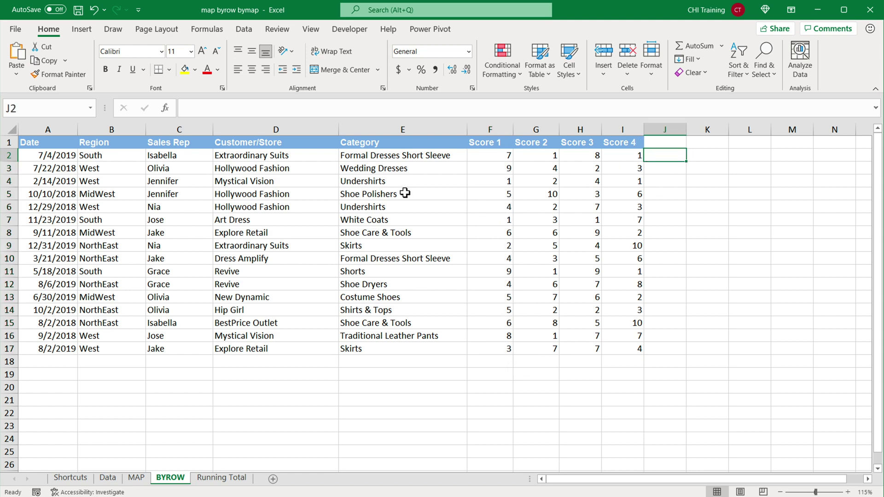
scroll(604, 226, up, 3)
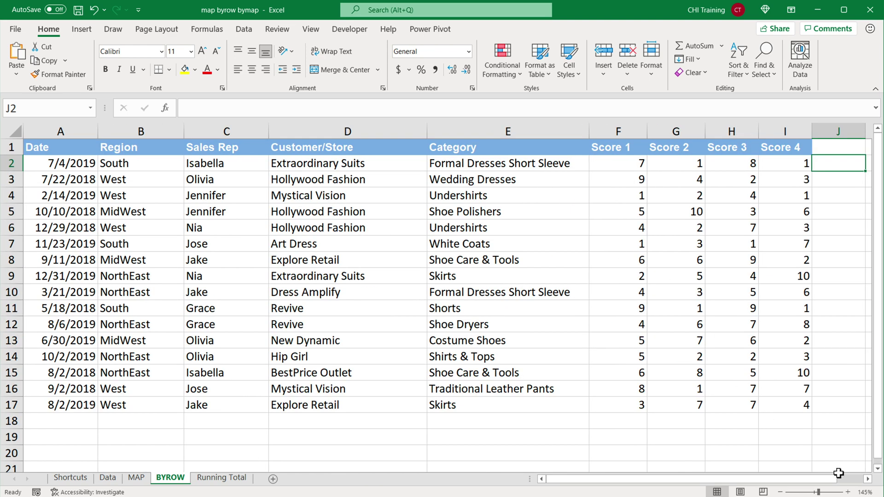
click(867, 481)
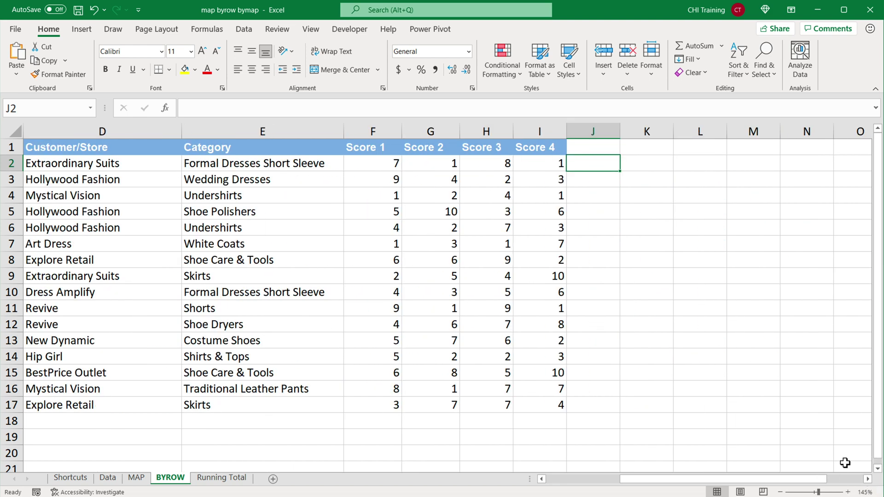
click(399, 165)
drag(402, 165, 559, 164)
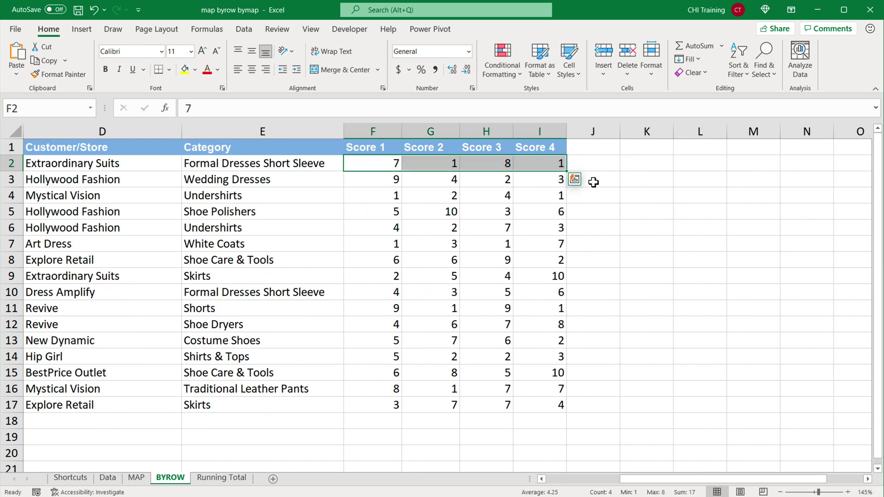
- Calculate each record's highest score by entering =MAX(F2:I2) in J2 and filling the formula down to J17
drag(378, 165, 538, 163)
click(604, 162)
text(=)
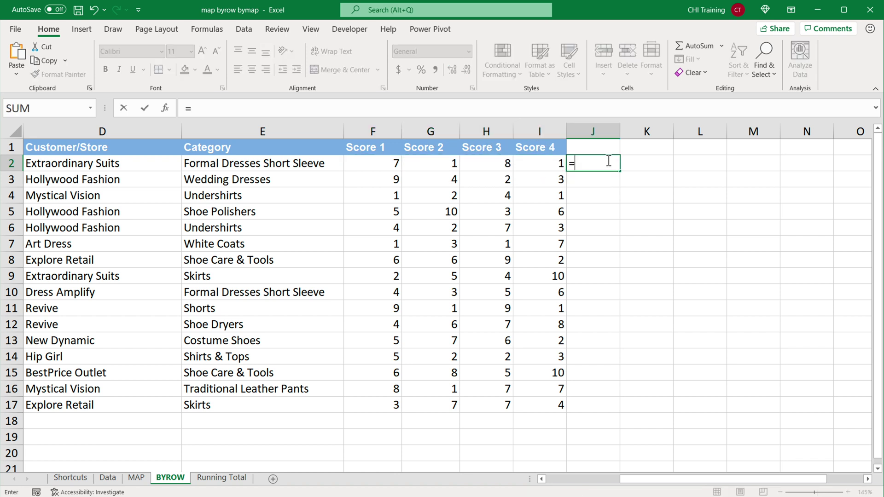
text(MAX()
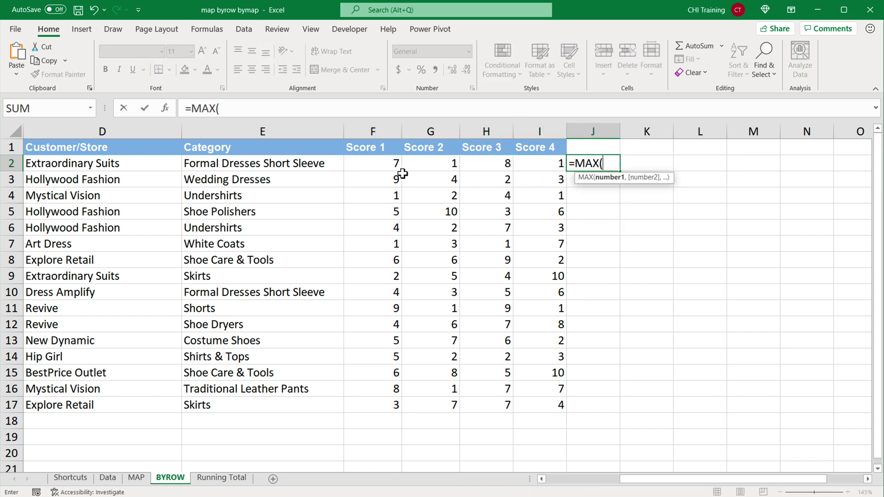
click(405, 165)
drag(405, 165, 533, 166)
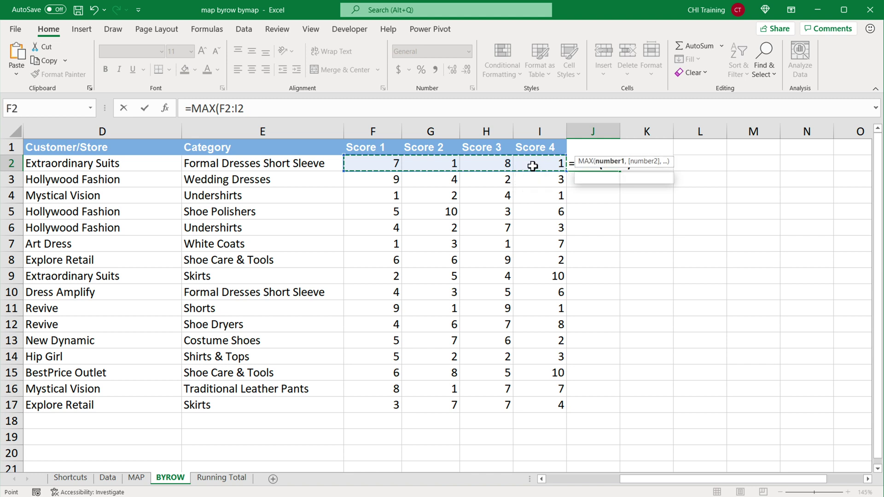
text())
key(Return)
click(599, 166)
drag(621, 174, 597, 408)
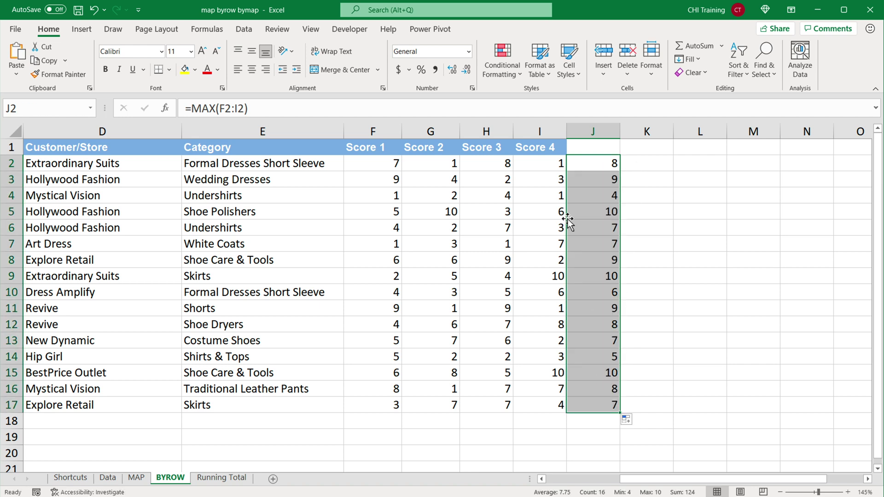
- Examine the individual MAX formulas in J2:J5 and the row of scores each one references
click(585, 181)
click(588, 194)
drag(398, 198, 562, 195)
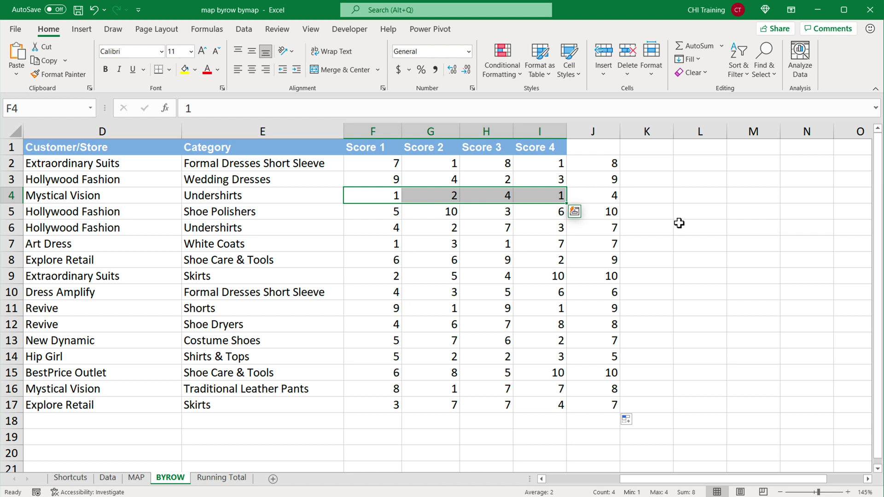
click(603, 165)
double_click(603, 165)
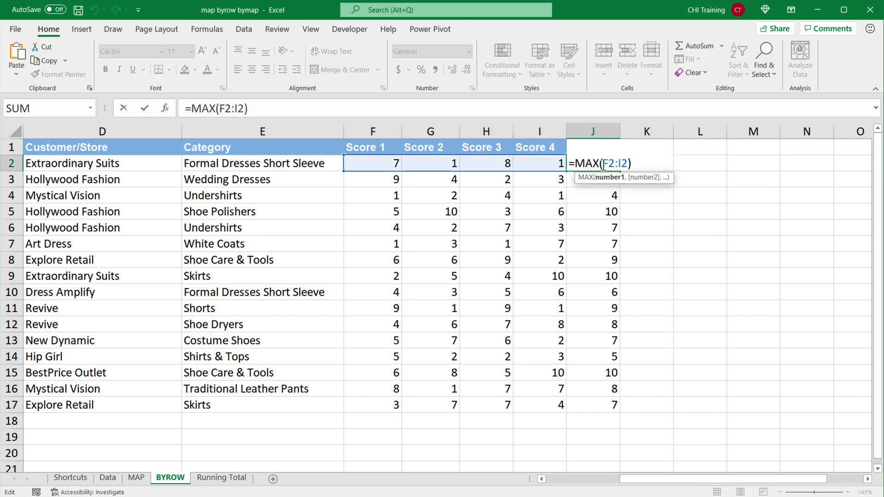
drag(605, 165, 630, 167)
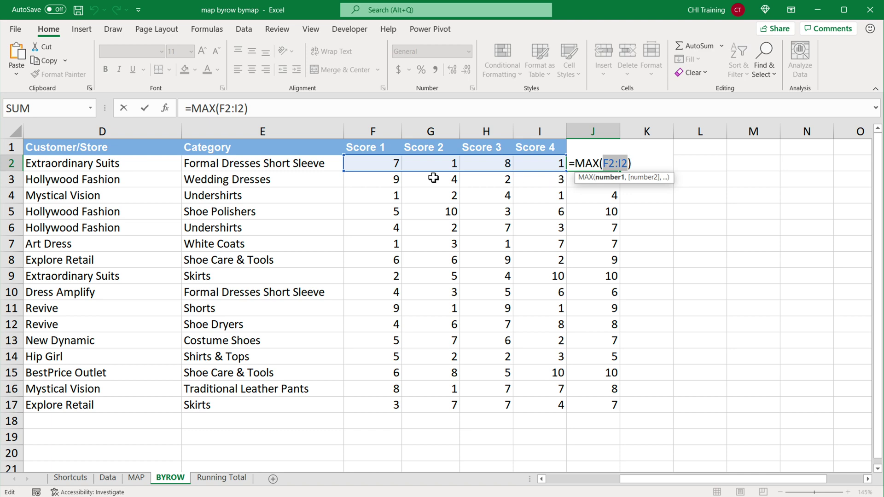
key(Escape)
double_click(594, 184)
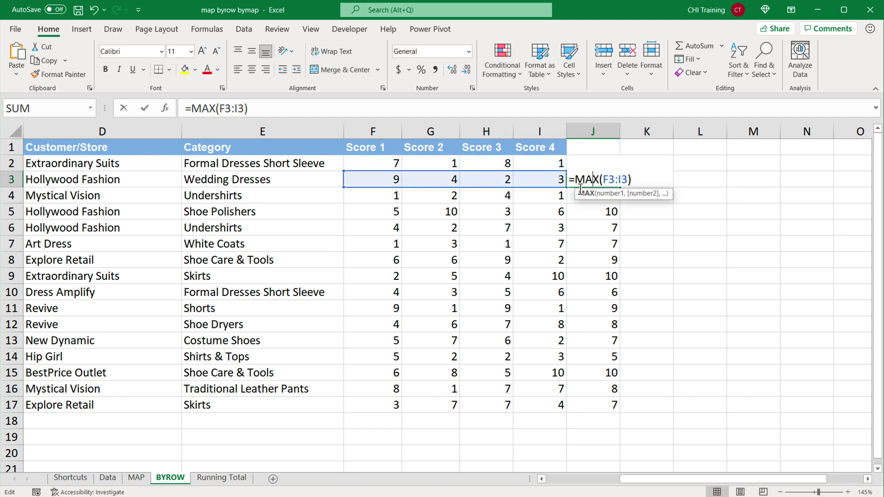
key(Escape)
double_click(595, 199)
key(Escape)
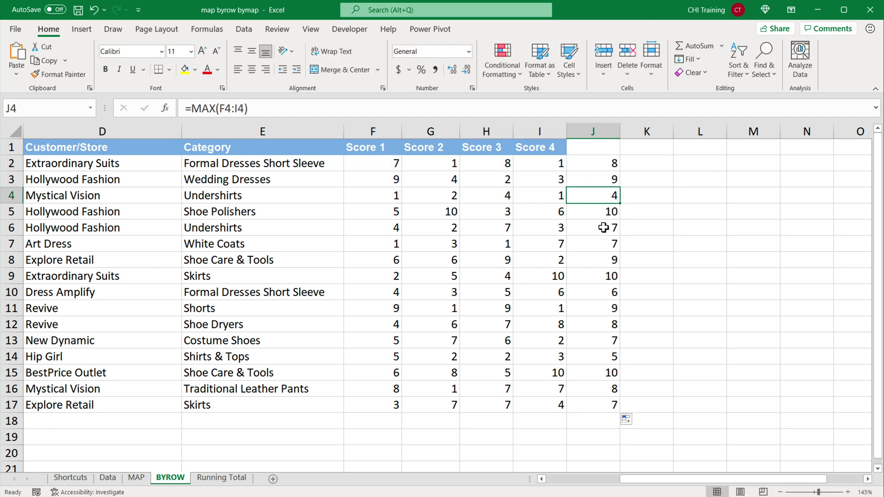
double_click(596, 215)
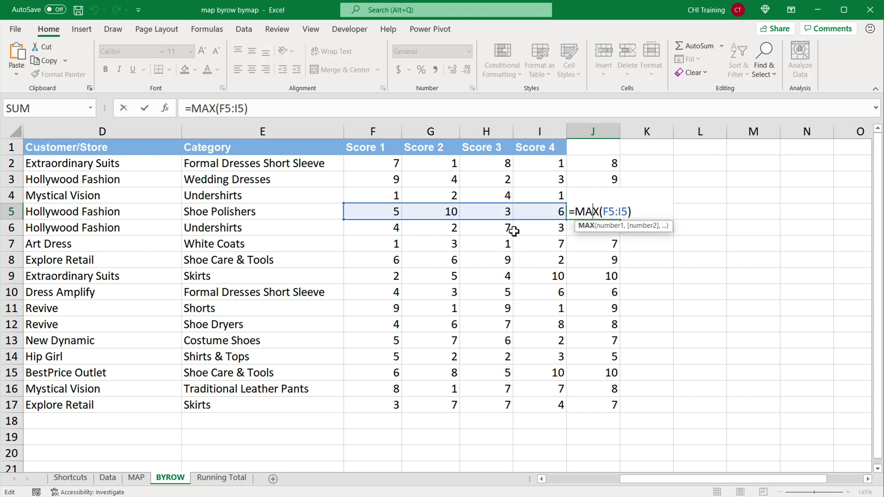
key(Escape)
- Start a BYROW formula in K2 with F2:I17 as the array and a LAMBDA function with the parameter r
click(639, 166)
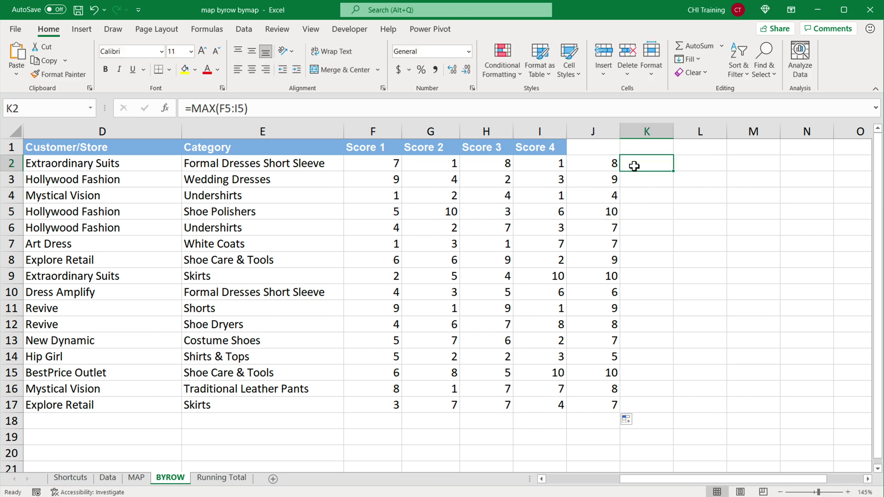
text(=)
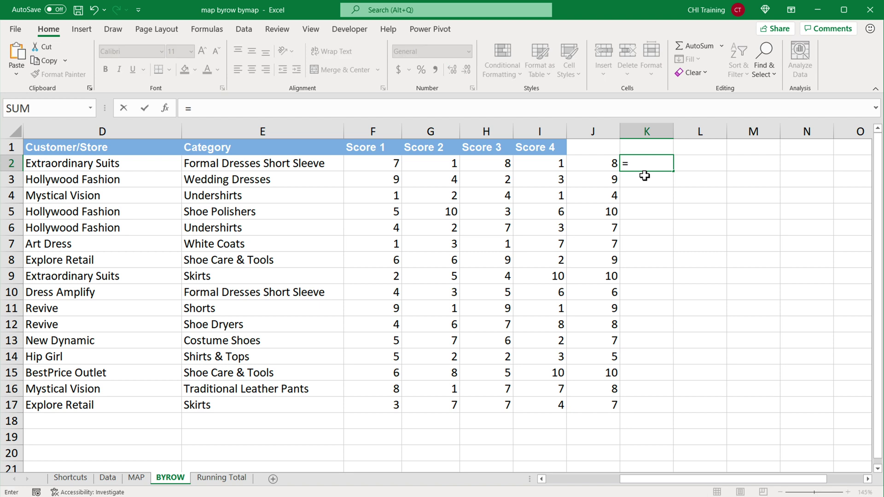
text(BYR)
key(Tab)
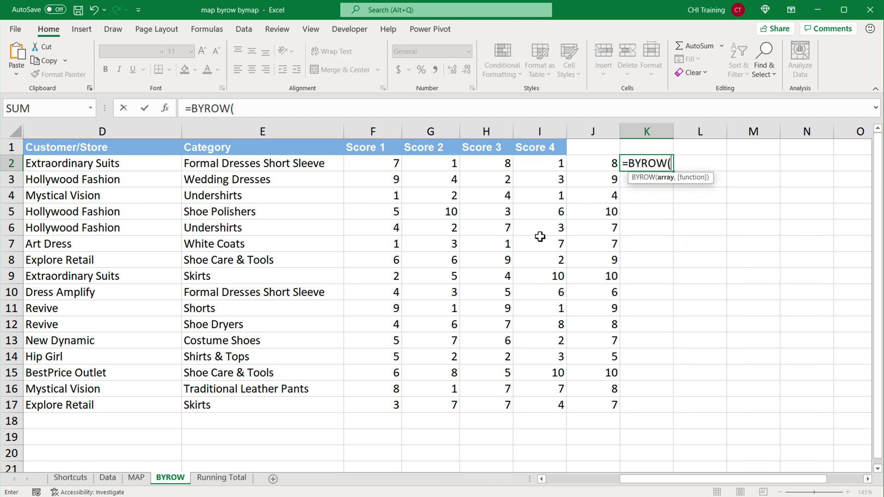
drag(394, 167, 524, 410)
text(,)
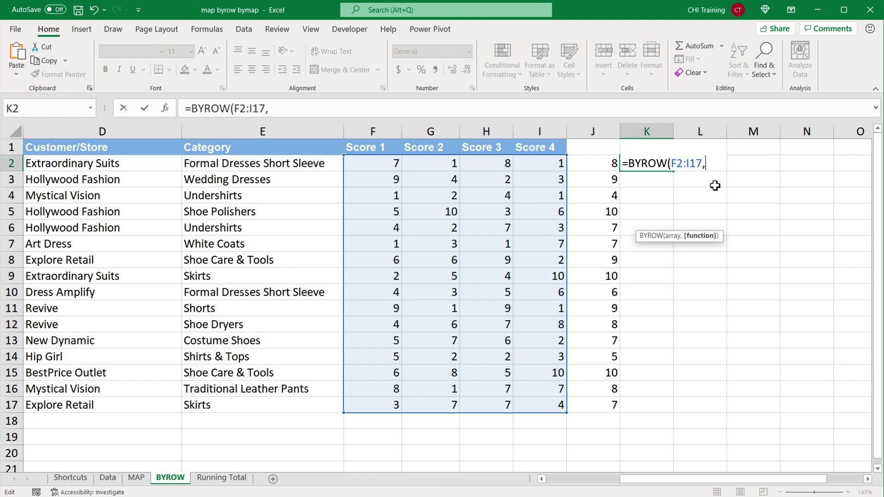
text(lam)
key(Tab)
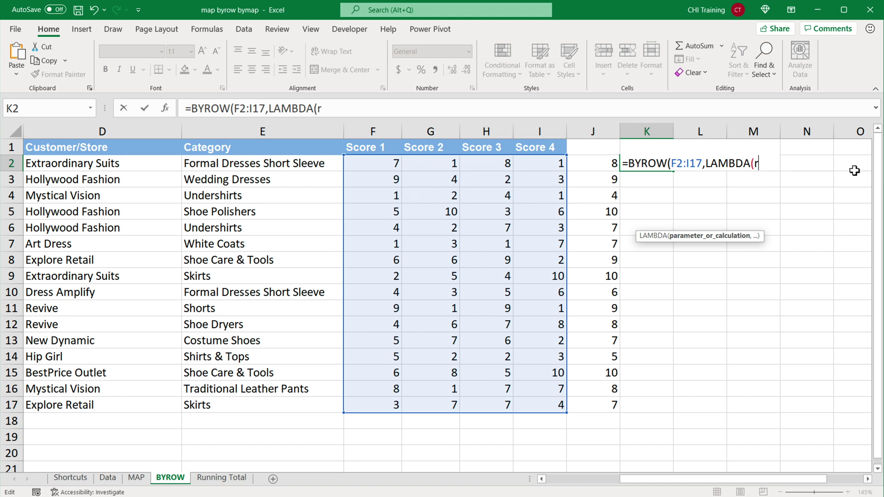
text(,)
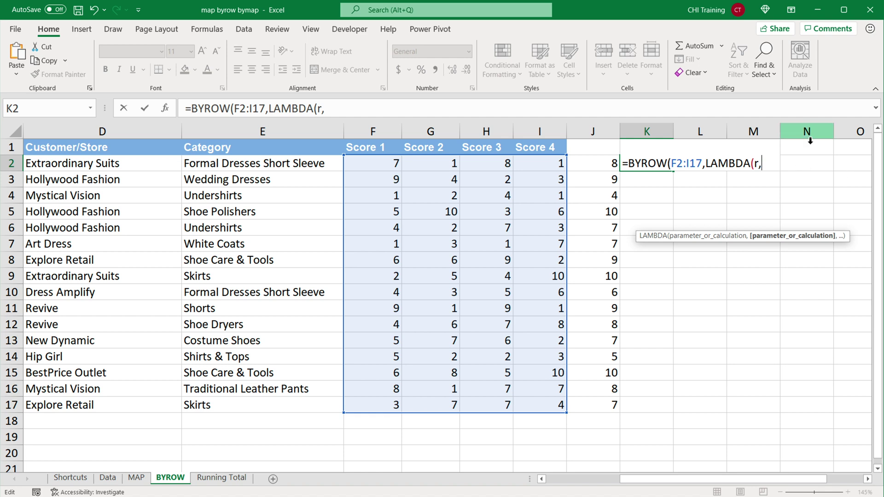
- Add MAX(F2:I2) as the LAMBDA calculation in K2 and close all parentheses of the formula
text(MAX()
click(395, 166)
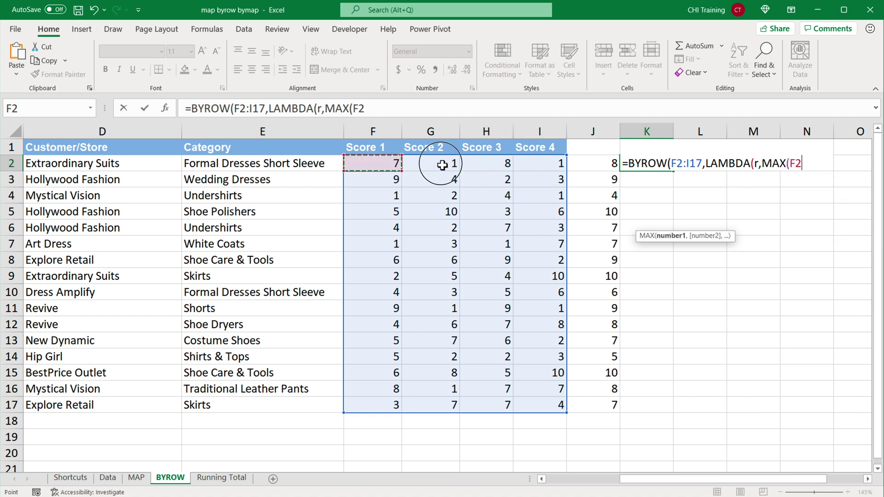
drag(428, 166, 530, 166)
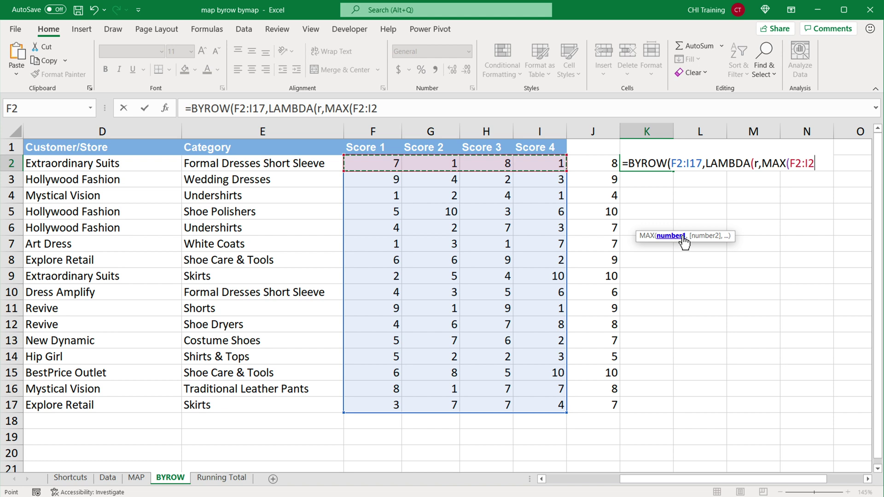
text())
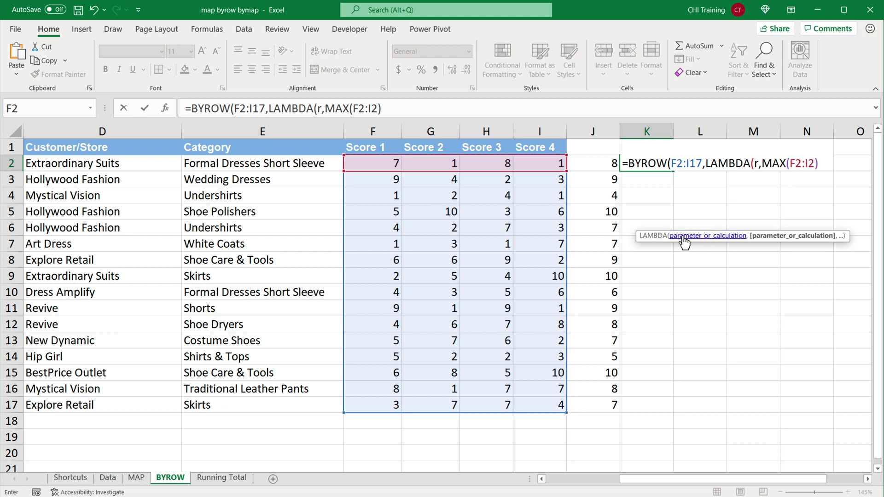
text())
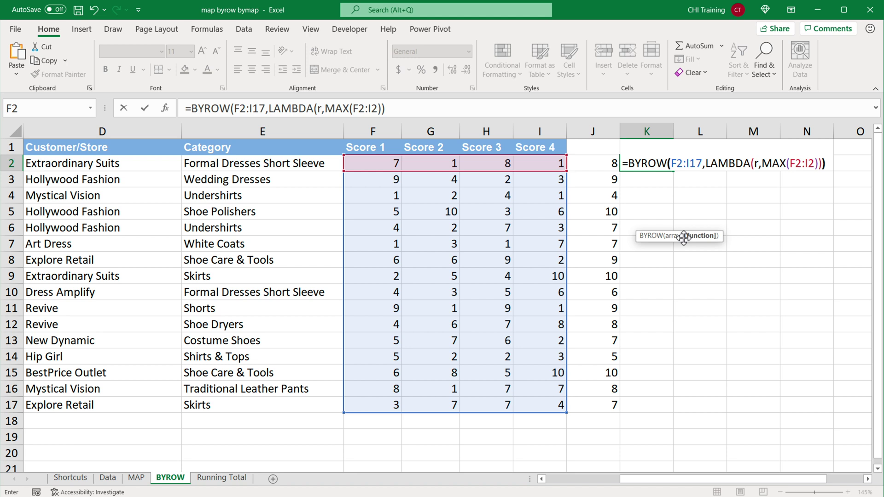
text())
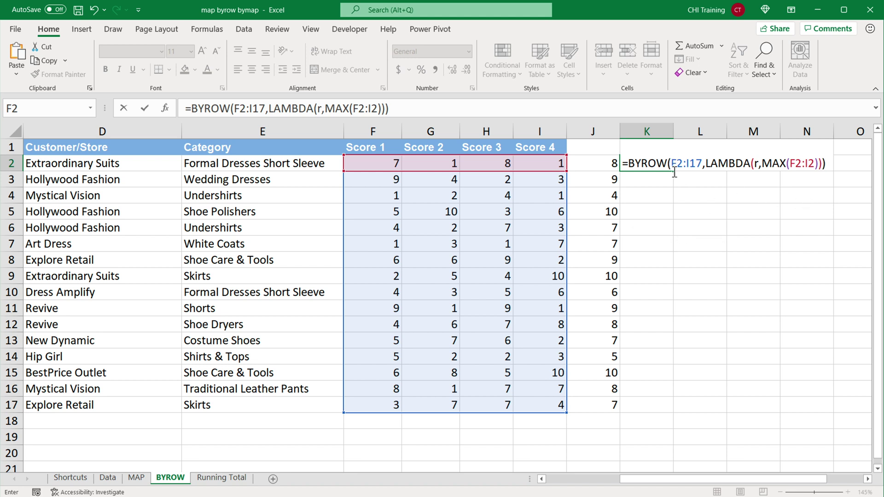
- Replace the F2:I2 reference inside MAX with the parameter r and commit the K2 formula =BYROW(F2:I17,LAMBDA(r,MAX(r)))
drag(791, 164, 814, 164)
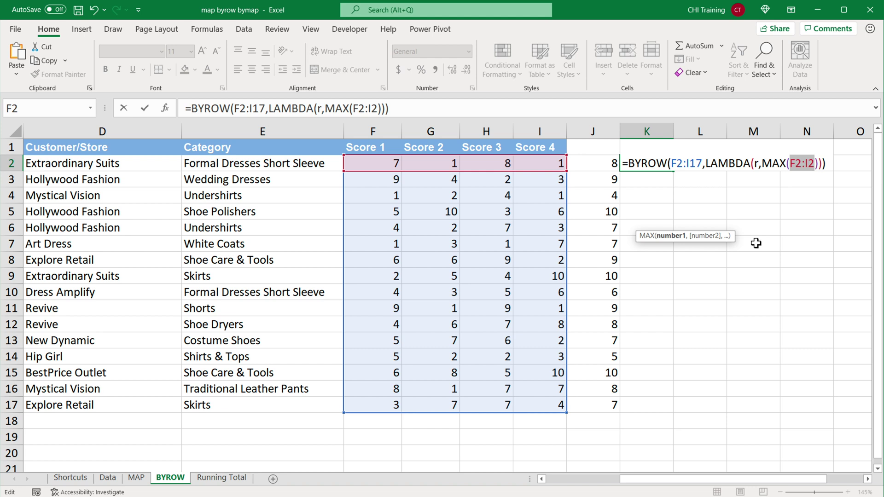
text(r)
key(Right)
key(Right)
key(Right)
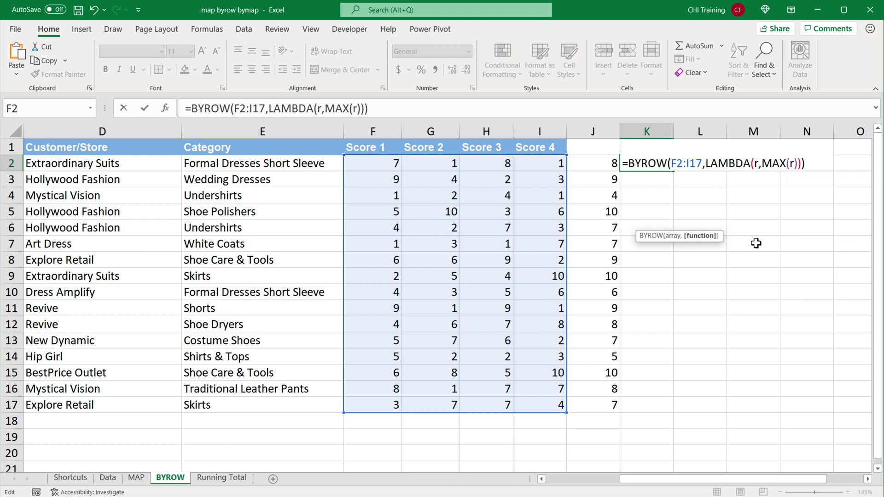
key(Return)
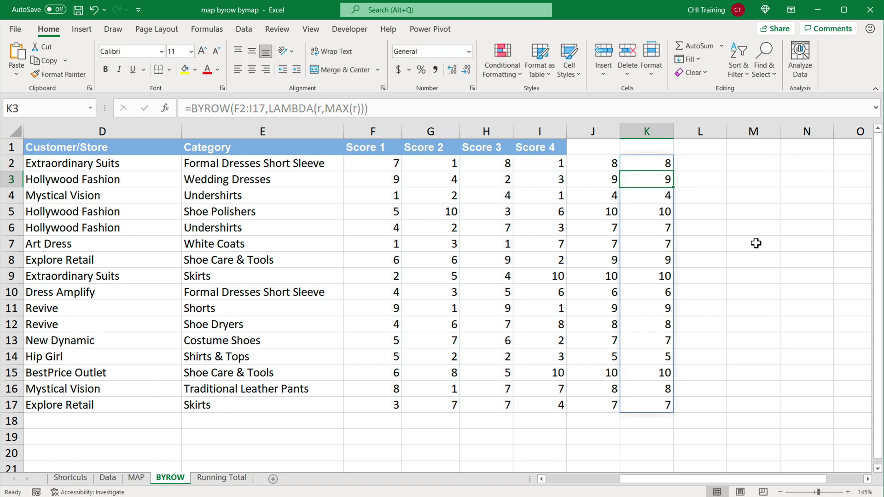
double_click(648, 165)
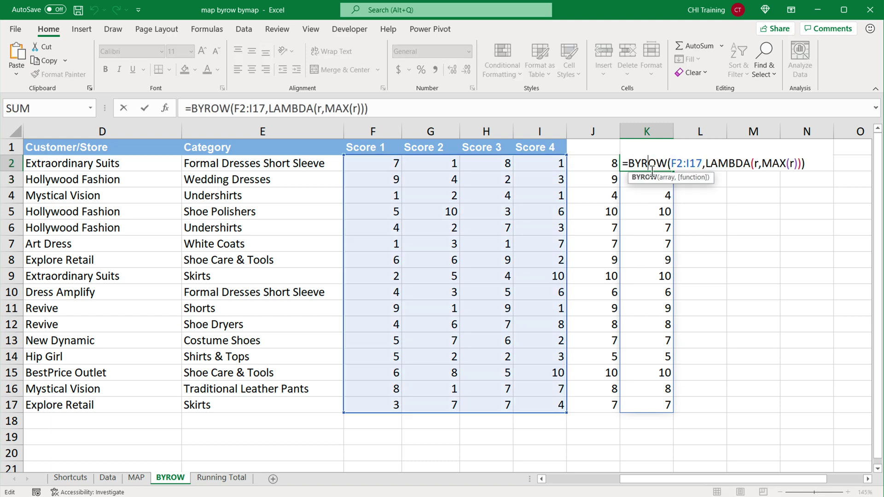
key(Return)
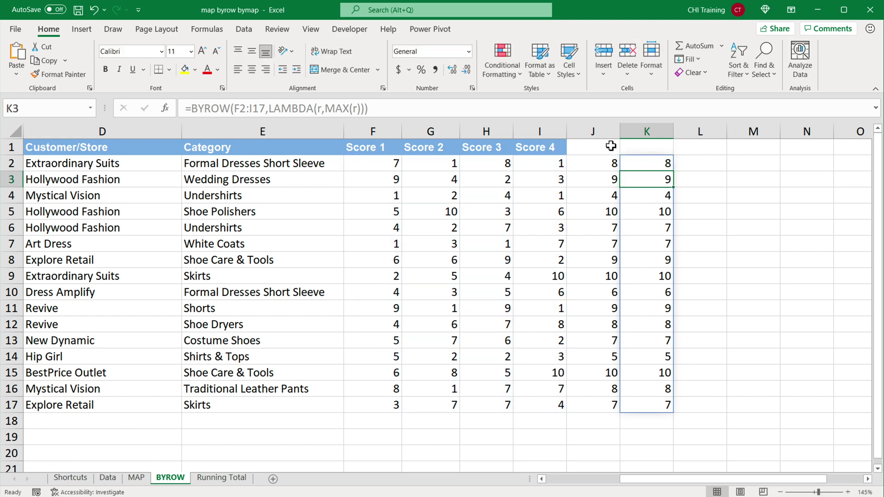
- Delete column J with the individual MAX formulas and check the BYROW formula that moves into J2
click(595, 132)
right_click(601, 134)
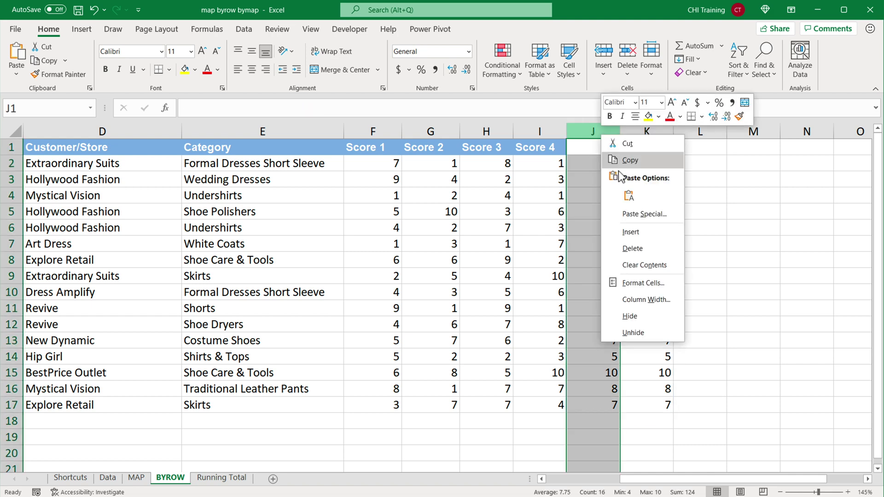
click(643, 250)
double_click(593, 163)
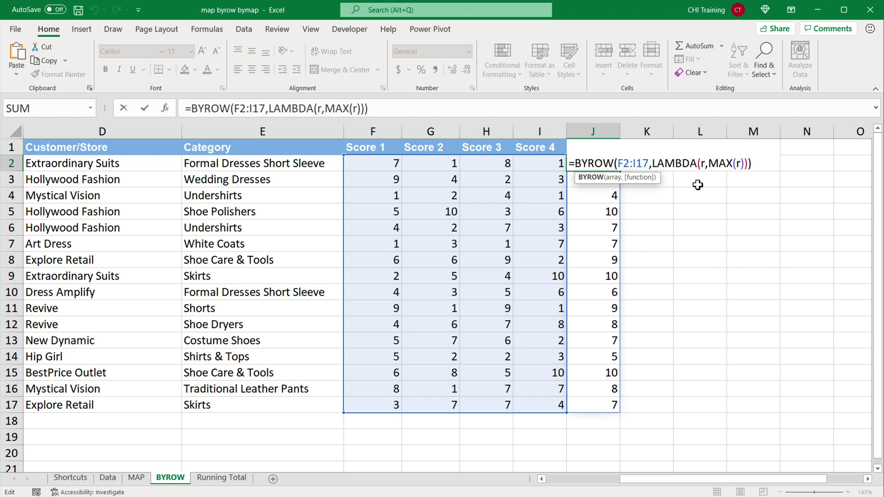
key(Escape)
- Average each score column by entering =AVERAGE(F2:F17) in F19 and filling the formula across to I19
click(394, 439)
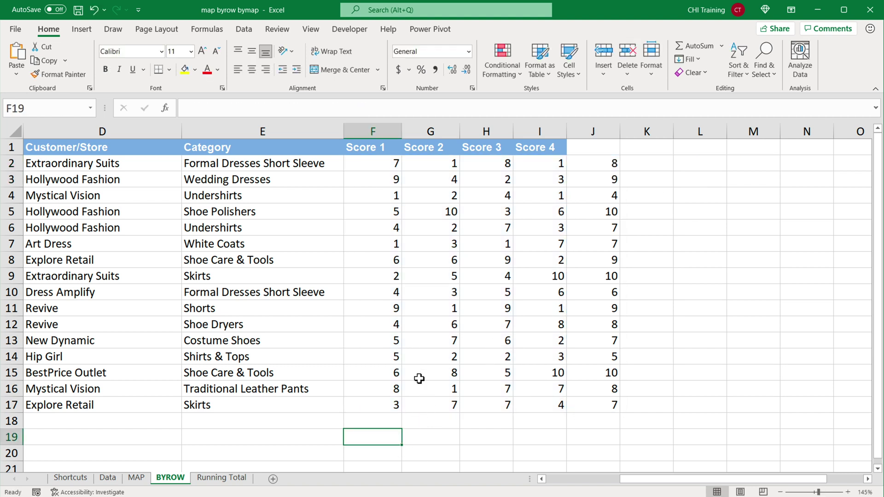
drag(395, 166, 383, 406)
click(383, 439)
text(=A)
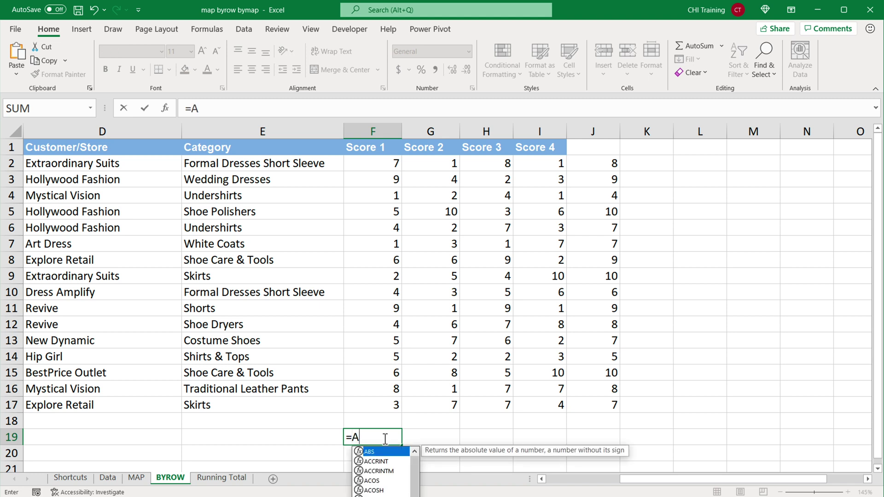
text(VERAGE()
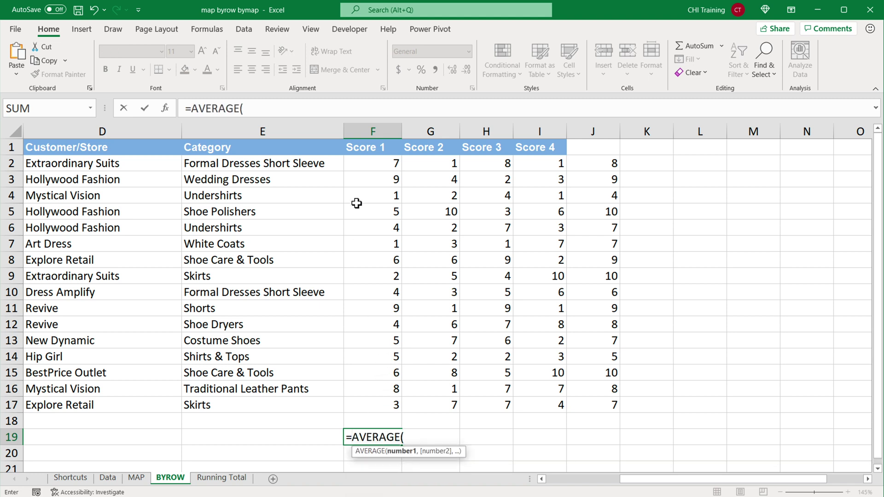
drag(373, 170, 389, 405)
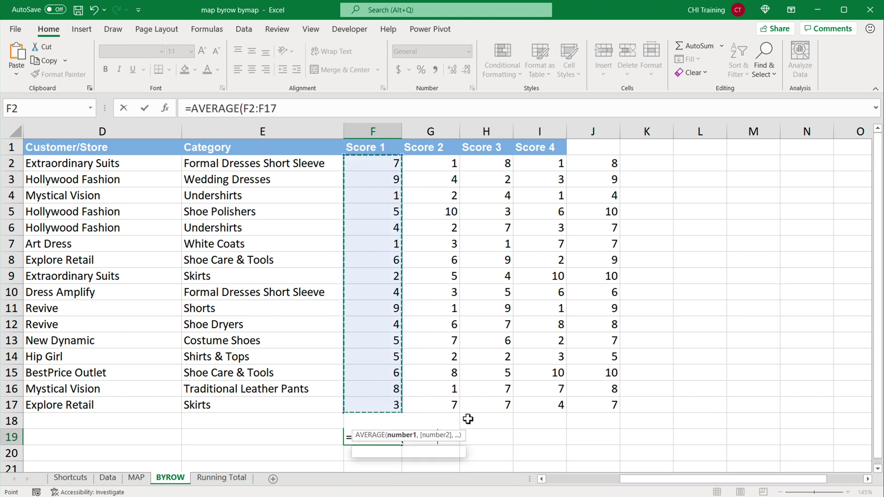
text())
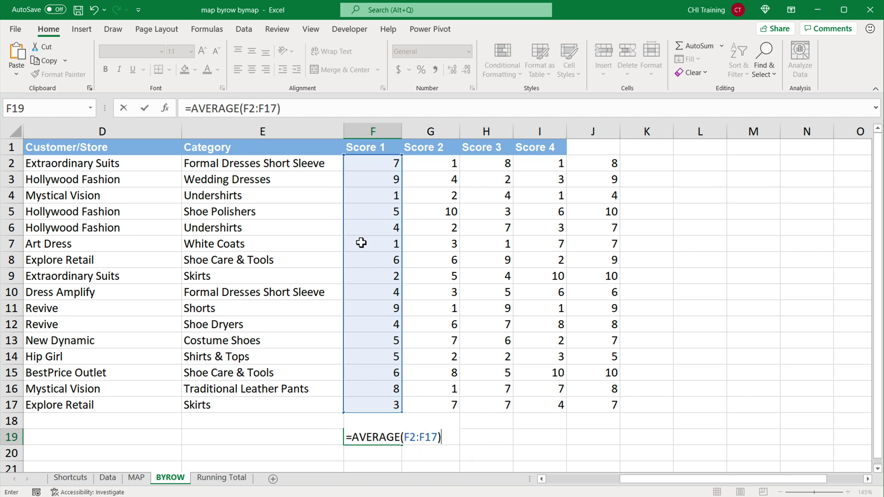
key(Return)
click(395, 442)
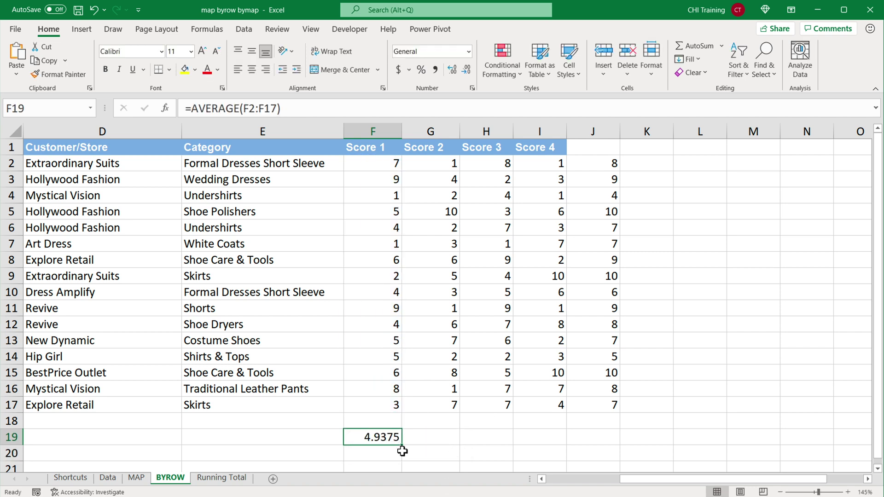
drag(406, 449, 550, 446)
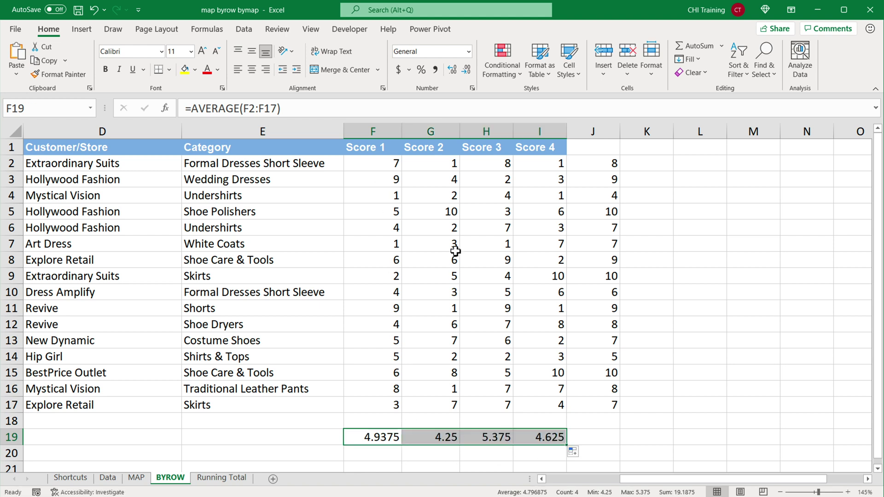
- Review the AVERAGE formula in F19 and the BYROW formula in J2
double_click(367, 437)
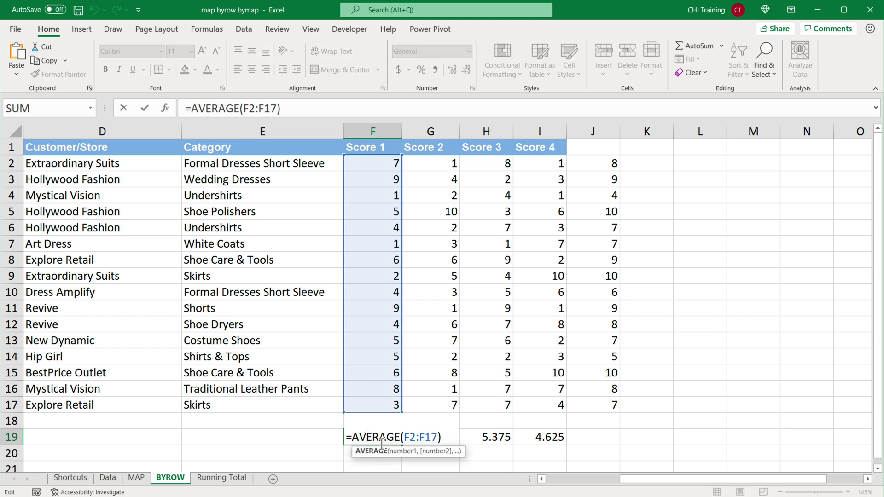
key(Return)
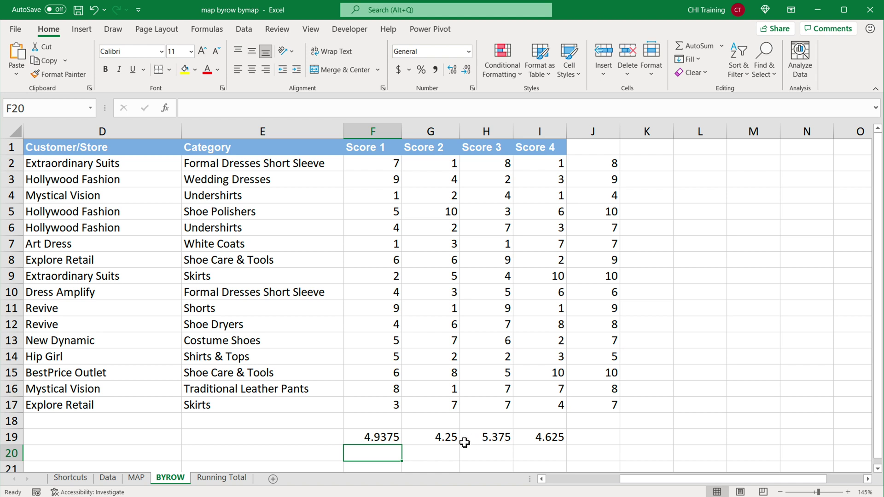
double_click(598, 166)
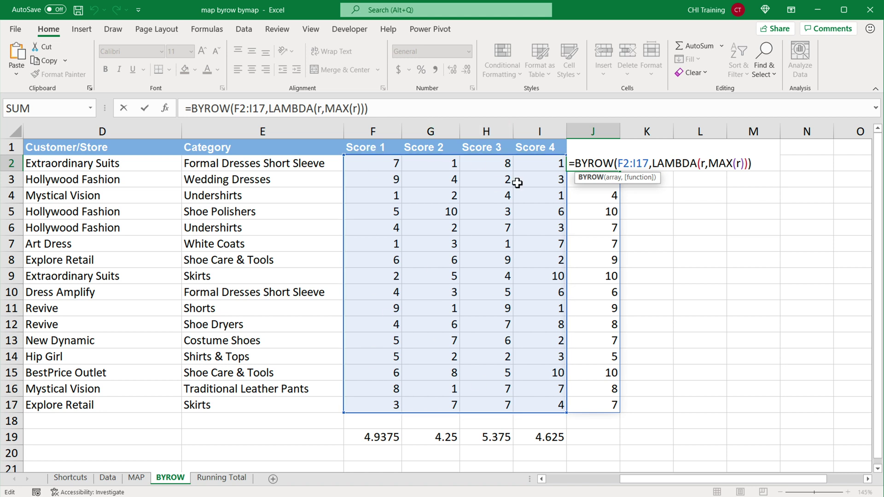
key(Return)
- Start a BYCOL formula in F20 with the score range F2:I17 as its array
click(375, 455)
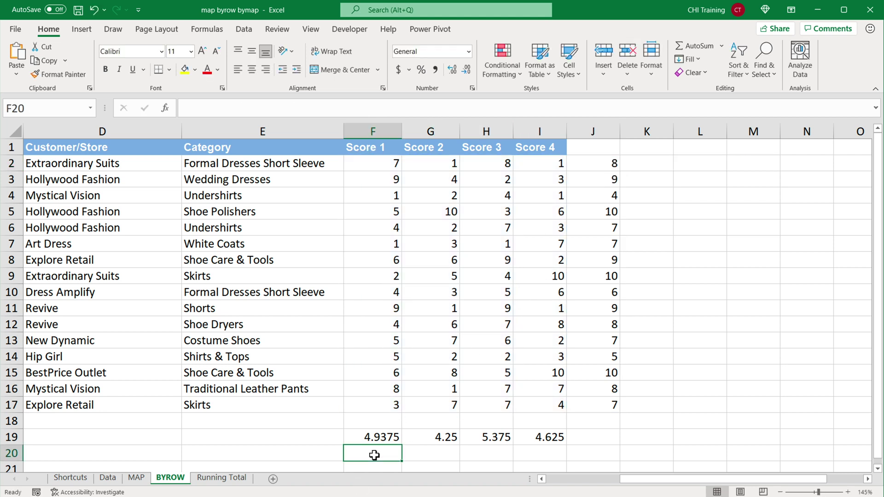
text(=)
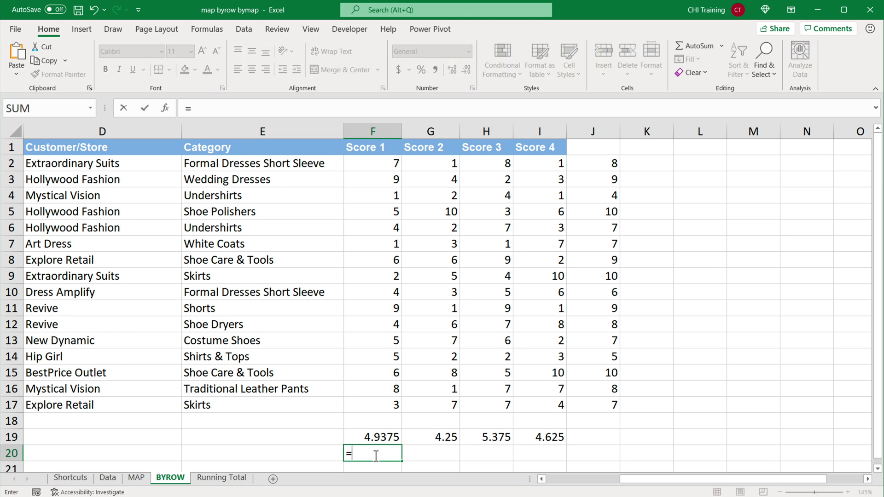
text(BYCOL()
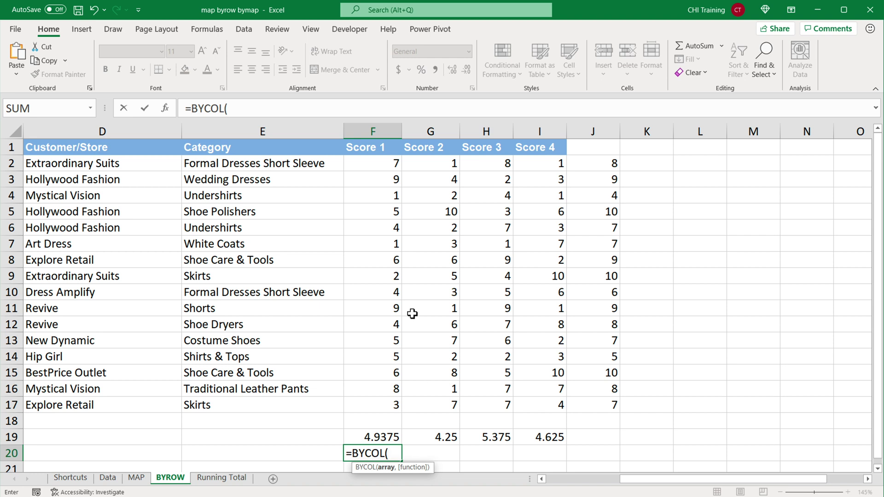
drag(378, 167, 551, 411)
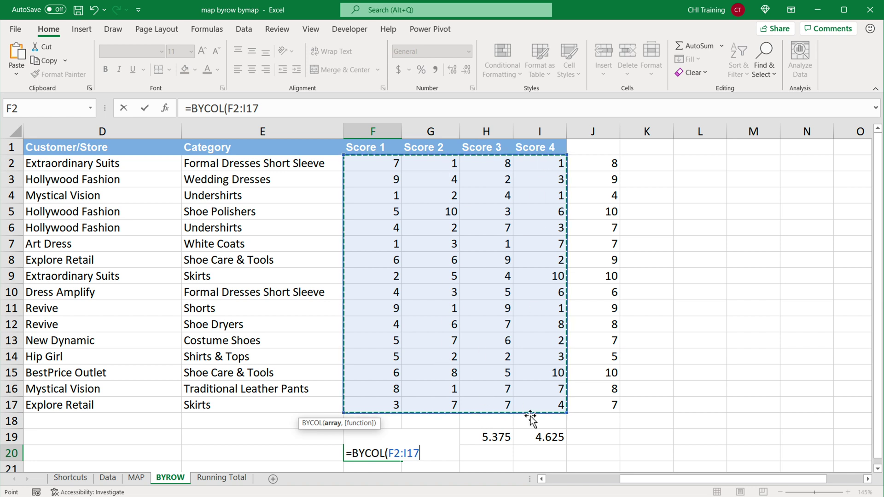
text(,)
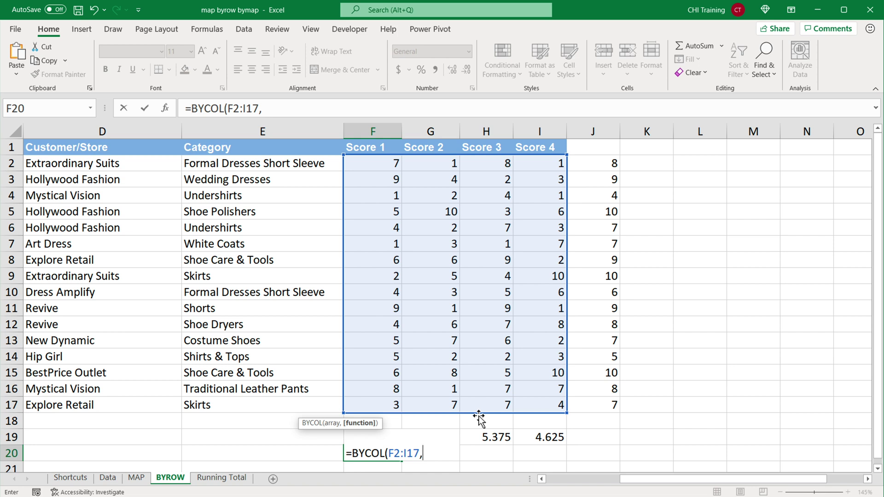
- Add a LAMBDA with the parameter col as the function argument of the BYCOL formula in F20
text(LAMBDA()
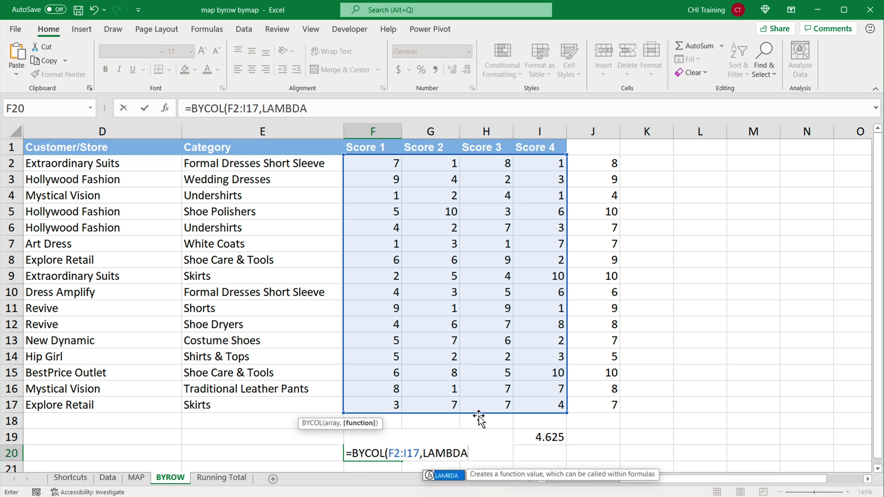
click(491, 459)
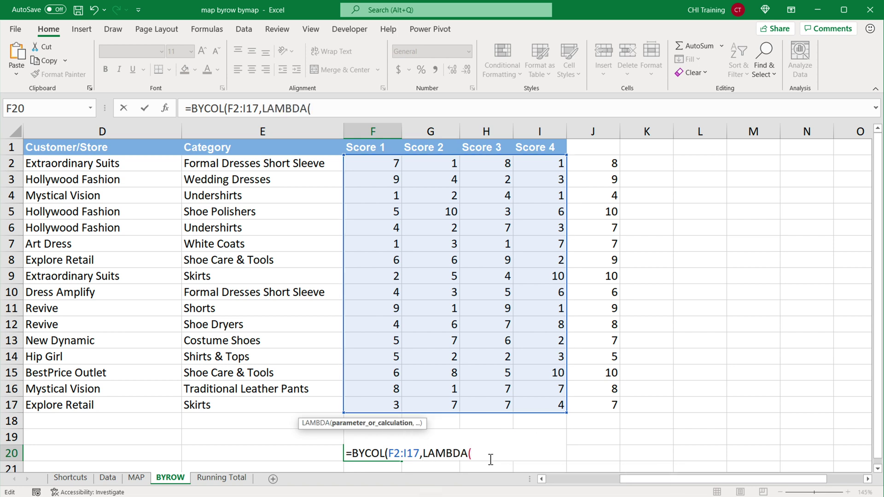
text(col,)
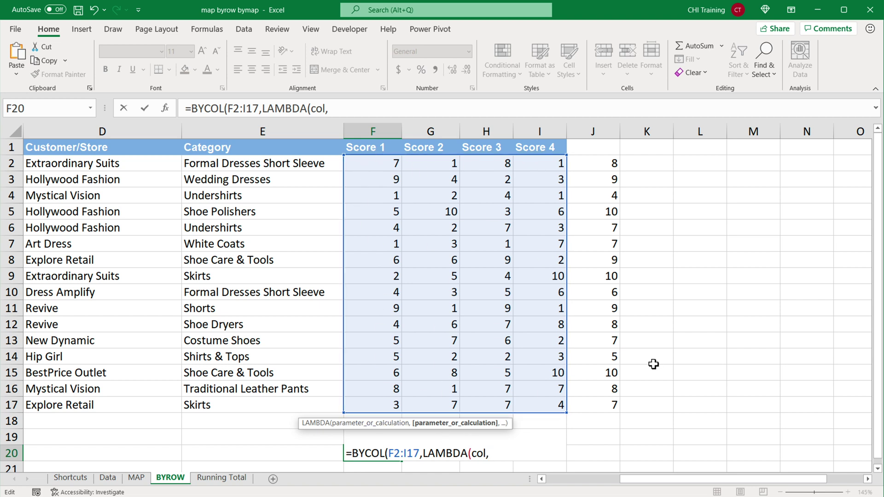
- Use AVERAGE(col) as the LAMBDA calculation and commit the F20 formula =BYCOL(F2:I17,LAMBDA(col,AVERAGE(col)))
text(AVERAG)
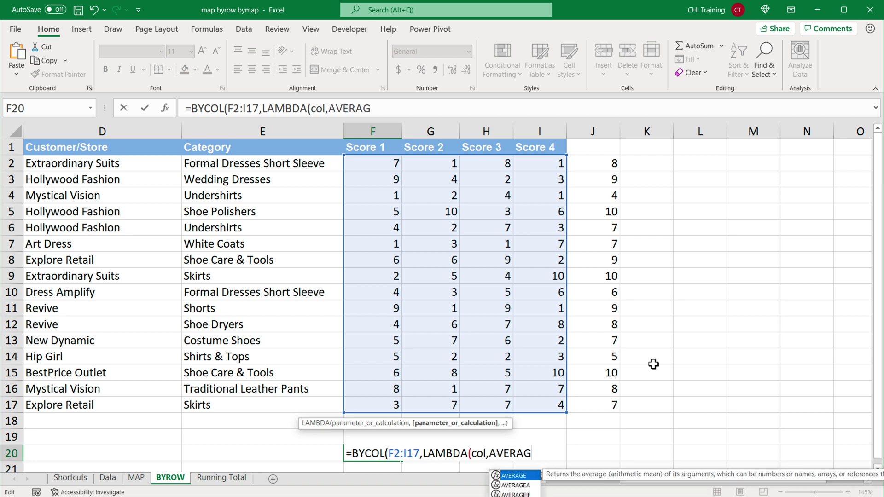
text(E()
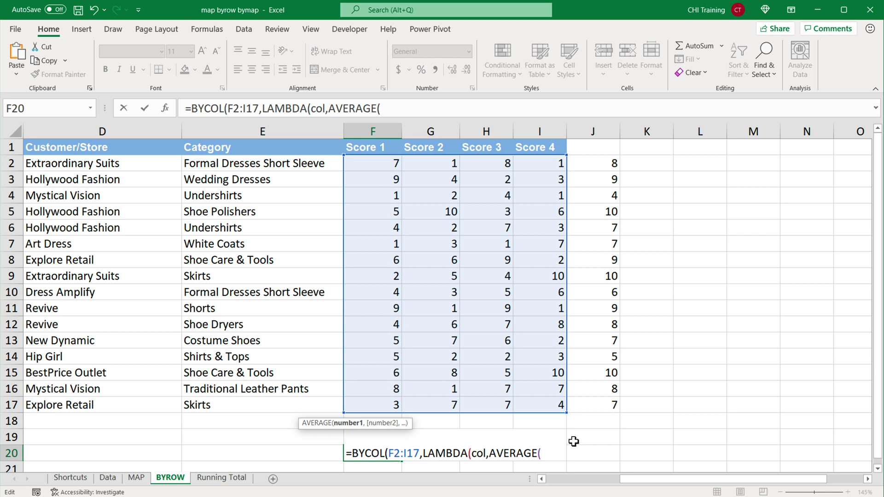
text(col)
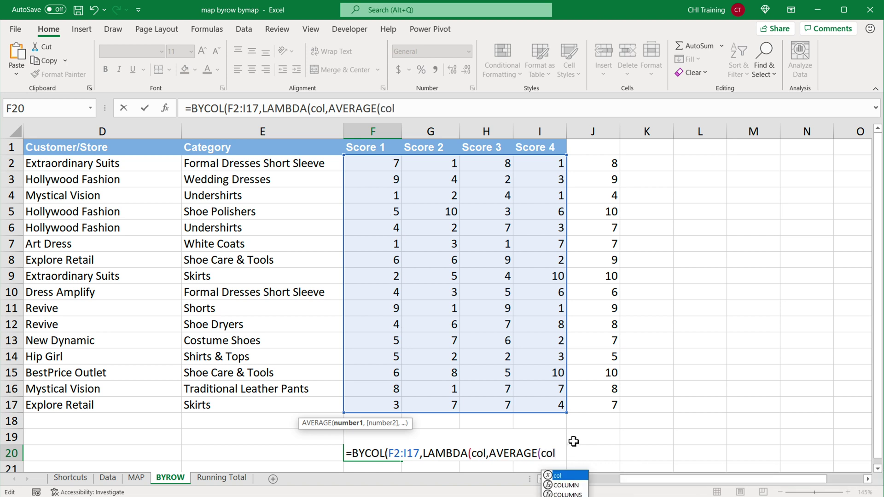
text())
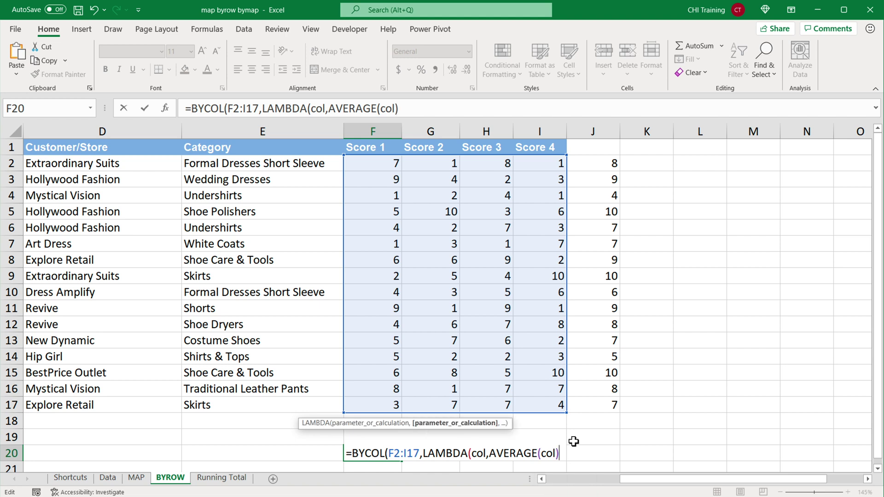
text())
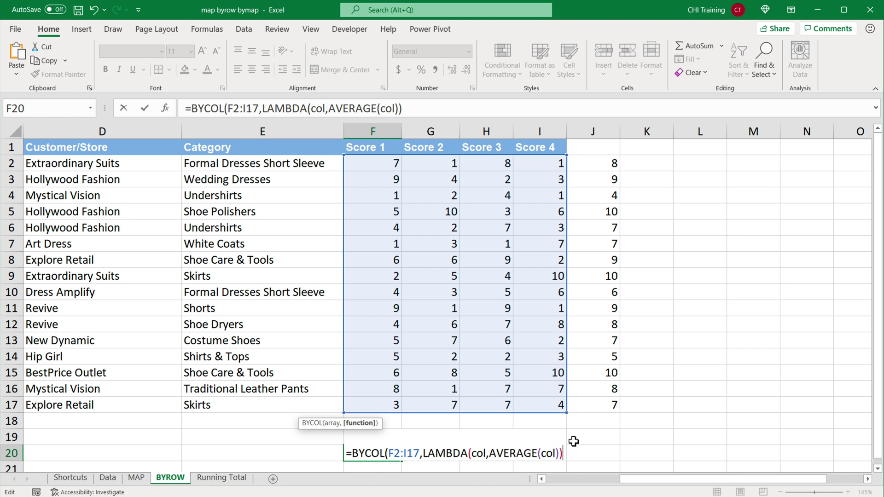
text())
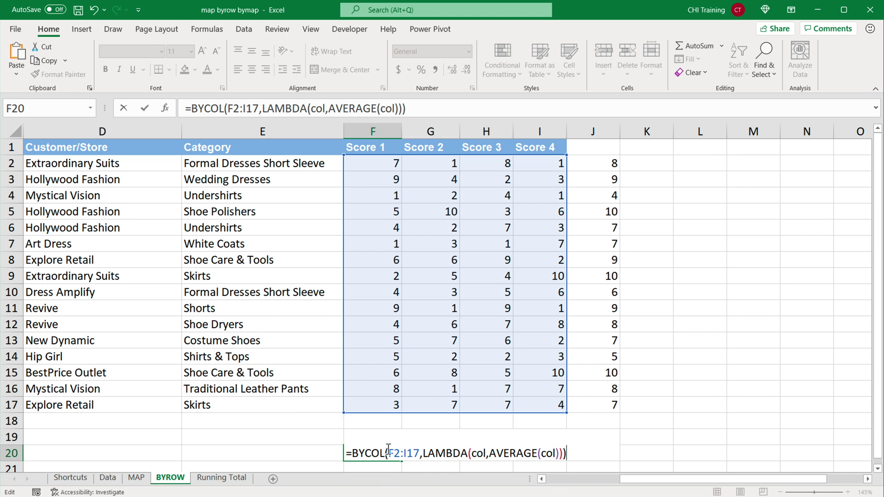
key(Return)
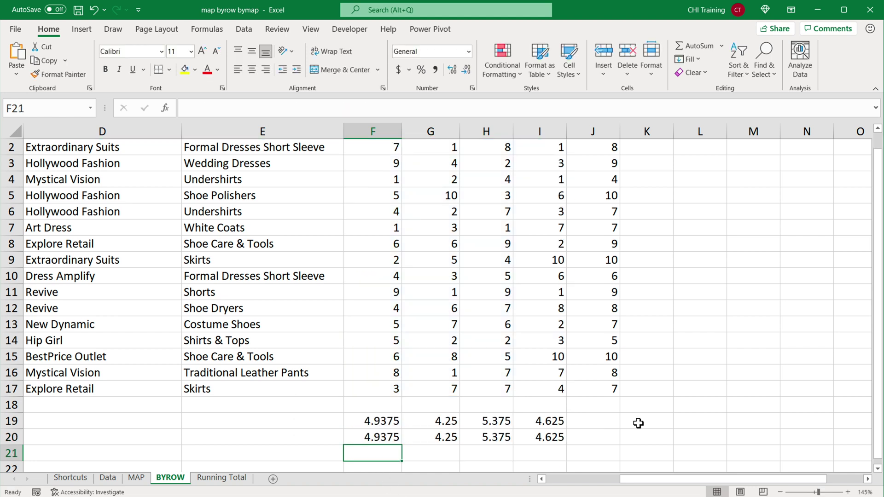
- Examine the BYCOL formula in F20 and its spilled range F20:I20
scroll(612, 428, up, 1)
double_click(396, 454)
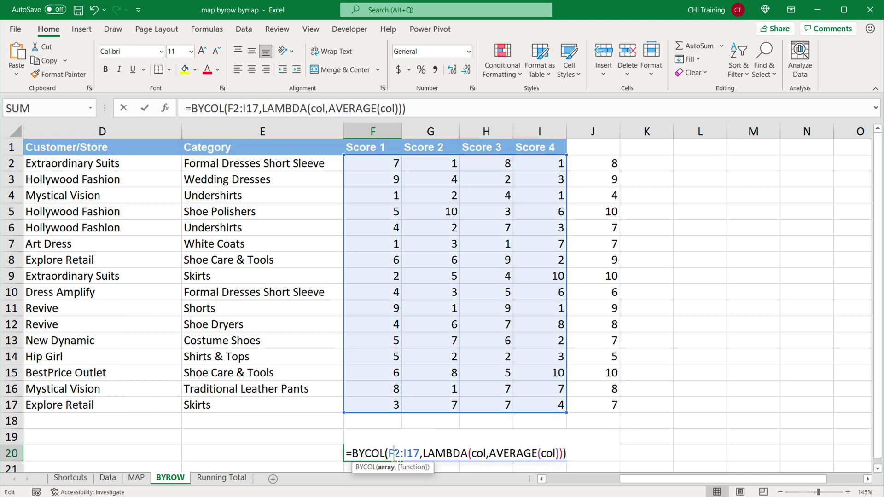
key(Escape)
drag(377, 454, 554, 457)
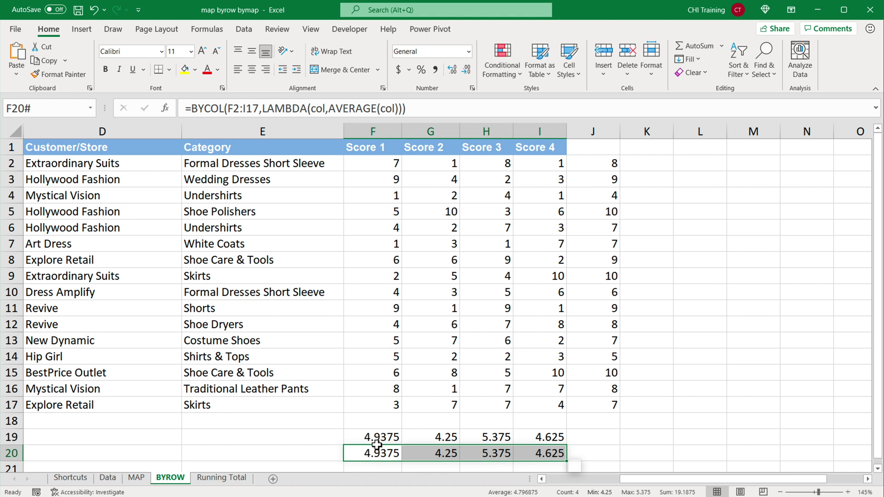
double_click(380, 454)
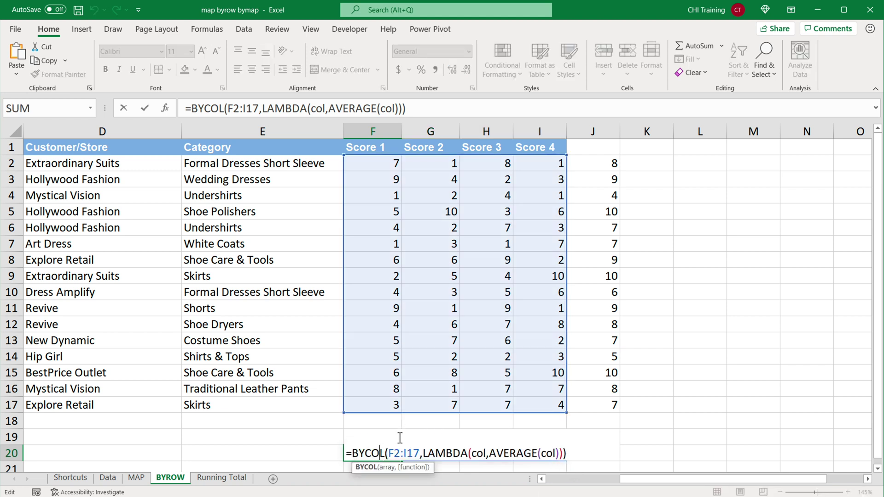